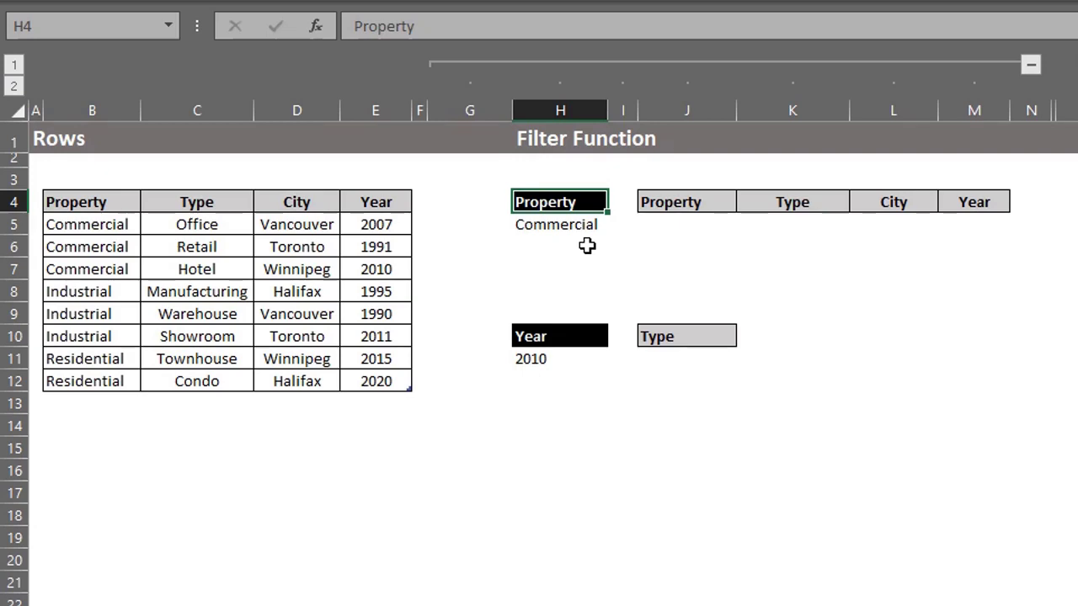
# - Keep Commercial as the Property criterion in H5, then abandon a FILTER draft in J5
pyautogui.click(561, 225)
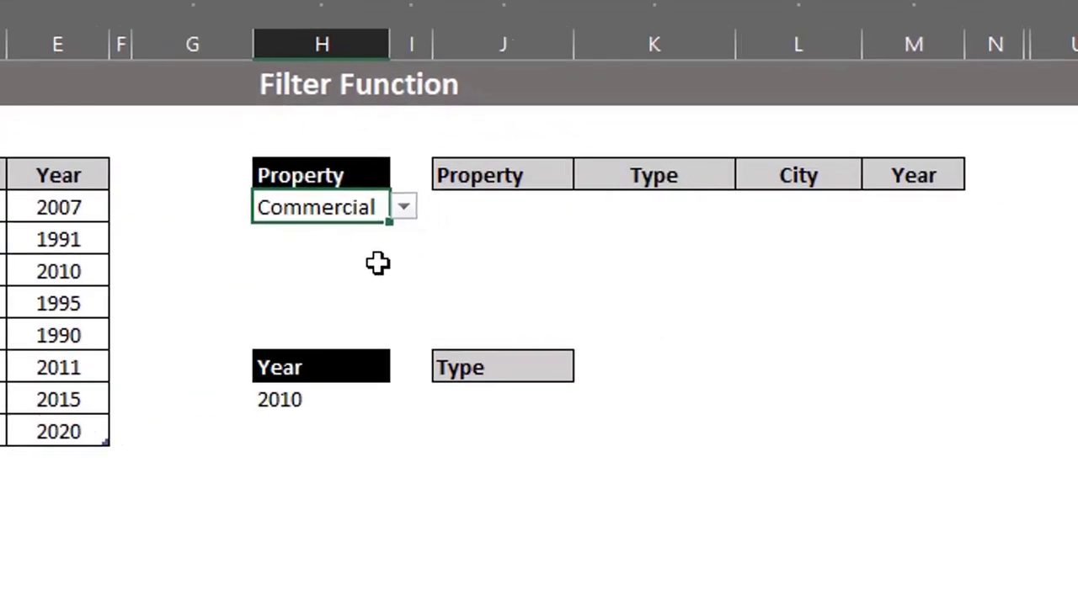
pyautogui.click(324, 201)
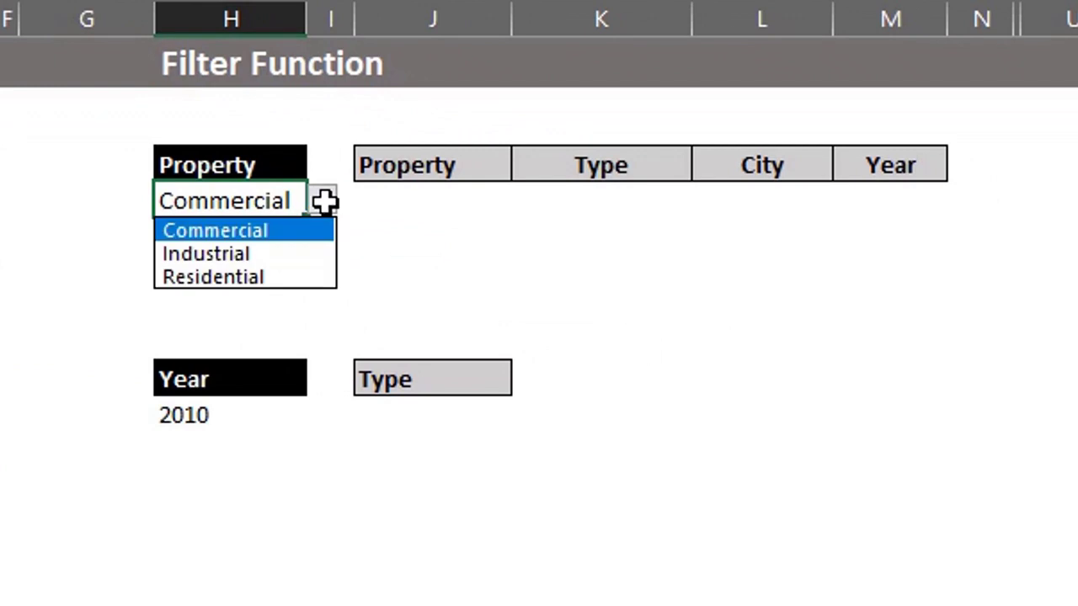
pyautogui.click(326, 201)
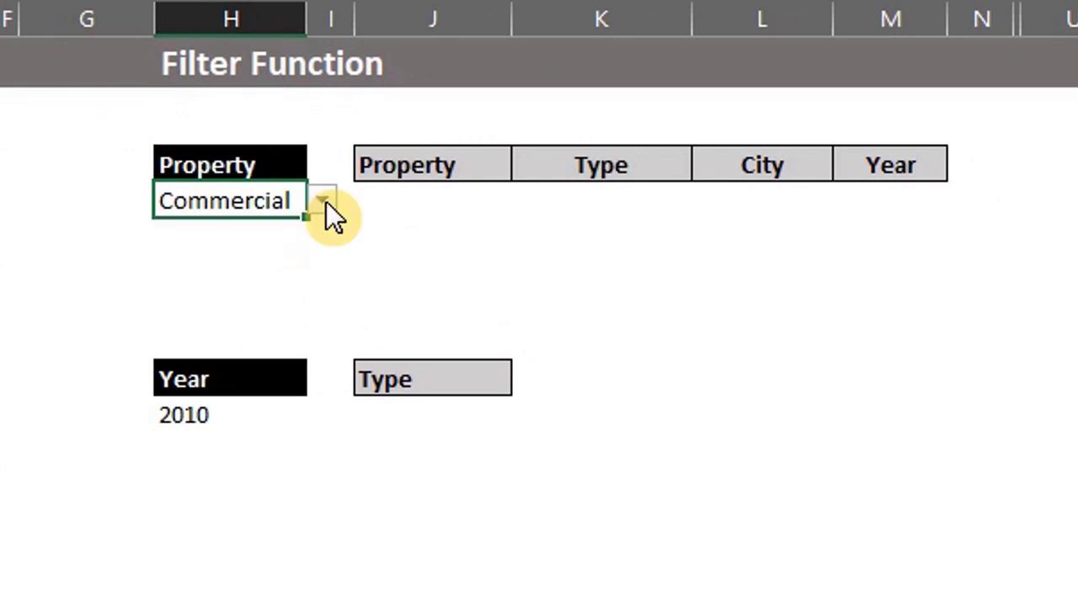
pyautogui.click(407, 196)
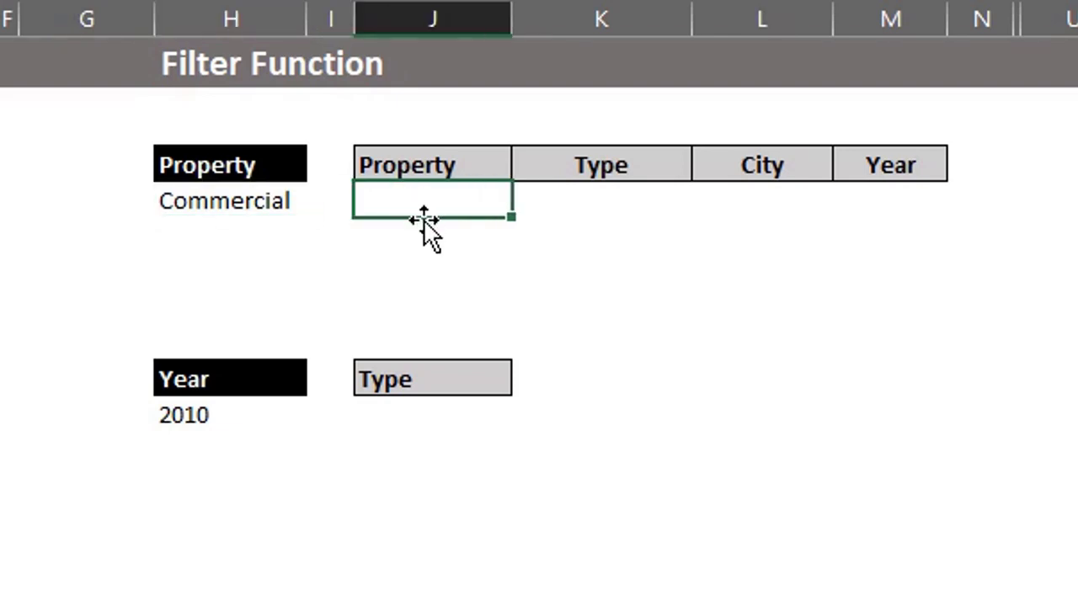
pyautogui.press('F2')
pyautogui.write('FILTER(array,include,if_empty)')
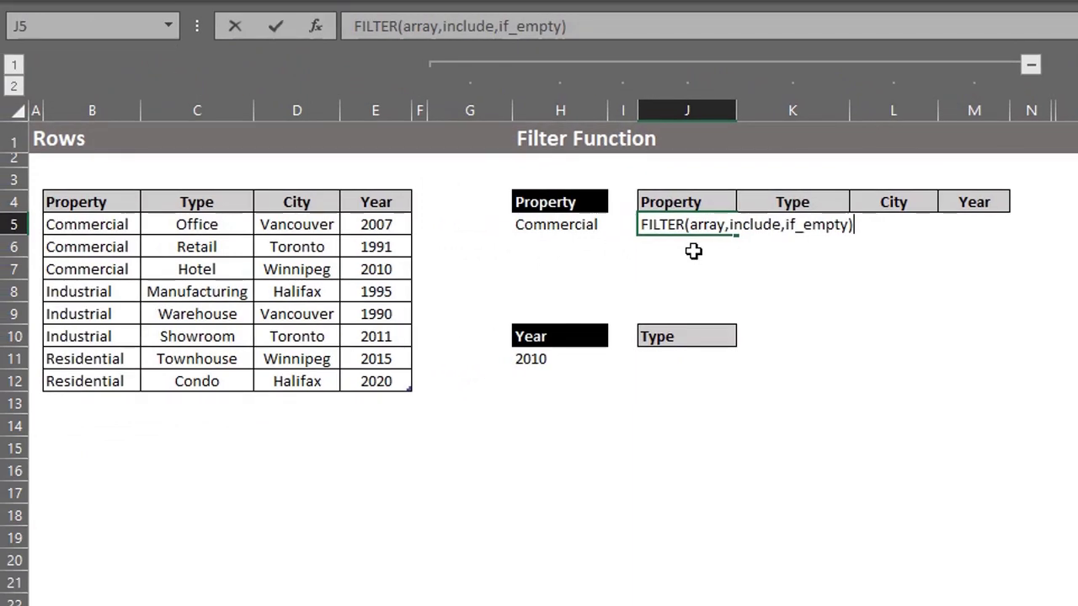
pyautogui.press('Escape')
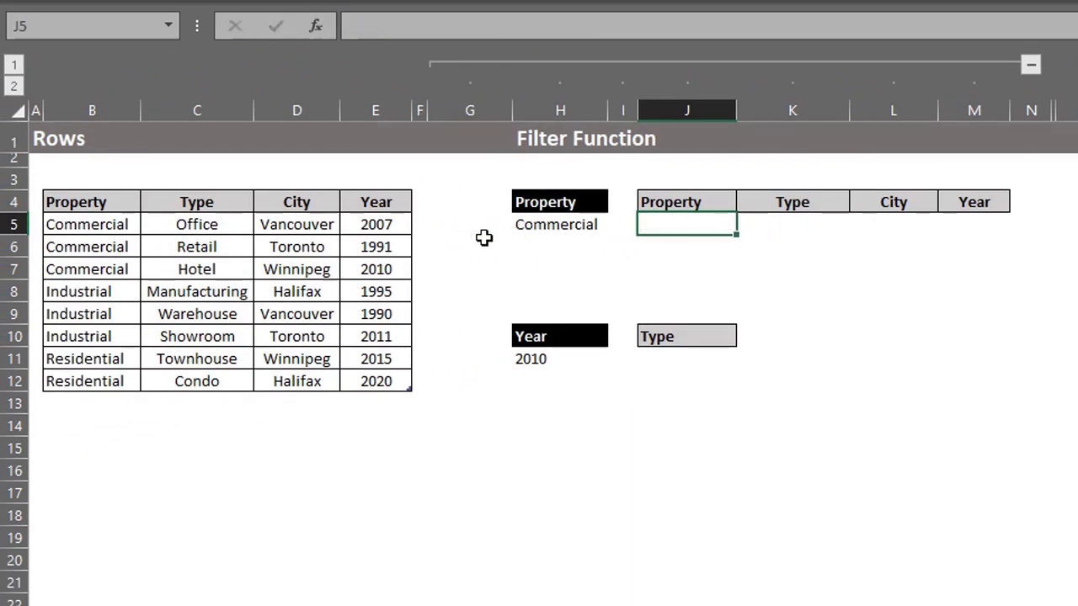
# - Try the single-row comparison =B5=H5 in G5, then clear it
pyautogui.click(472, 229)
pyautogui.write('=B5=H5')
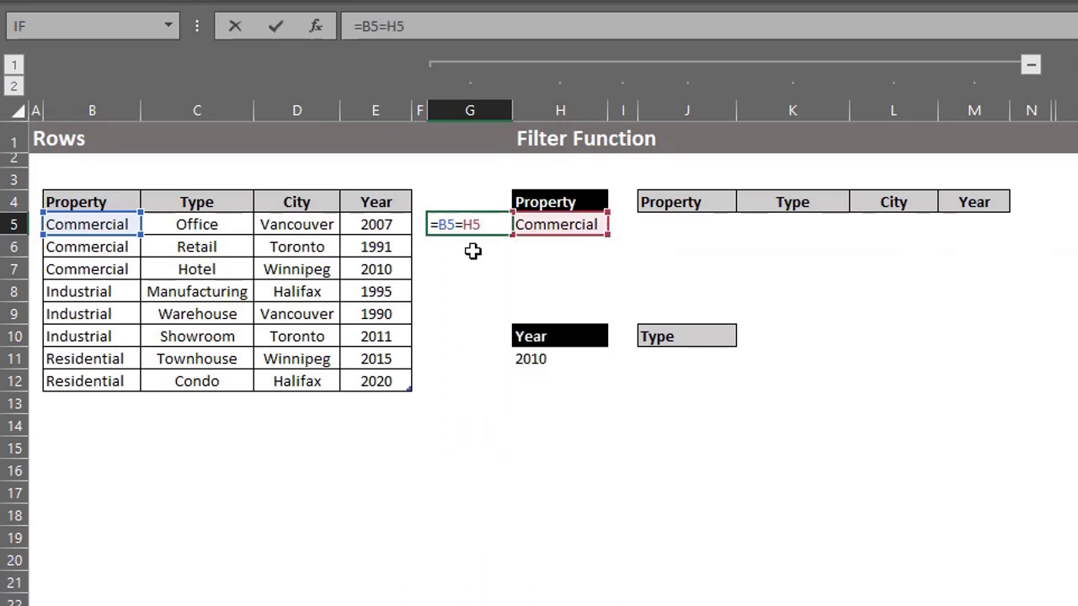
pyautogui.press('Return')
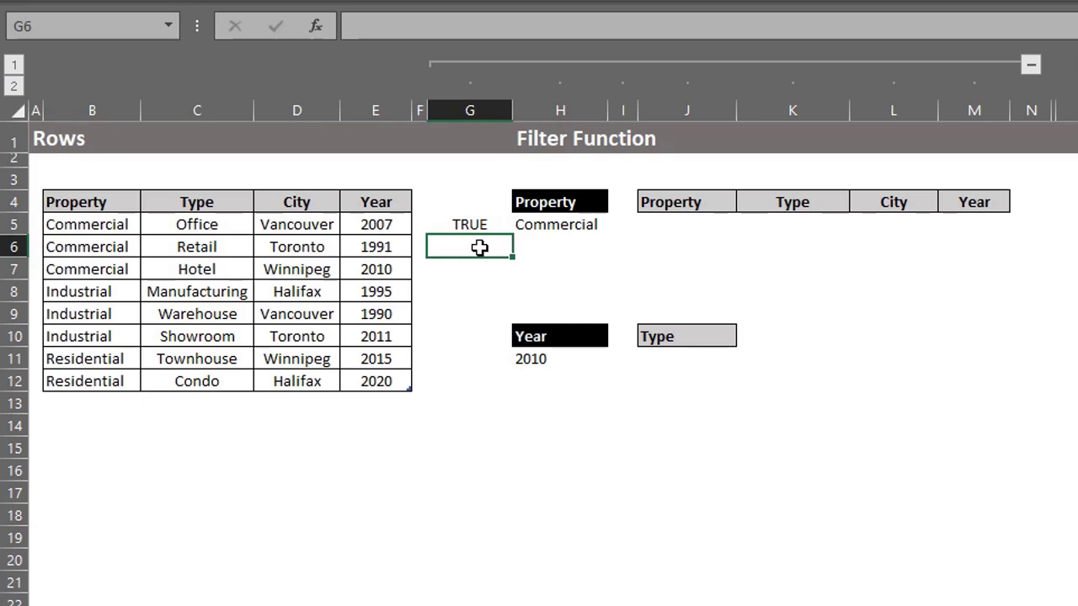
pyautogui.press('Up')
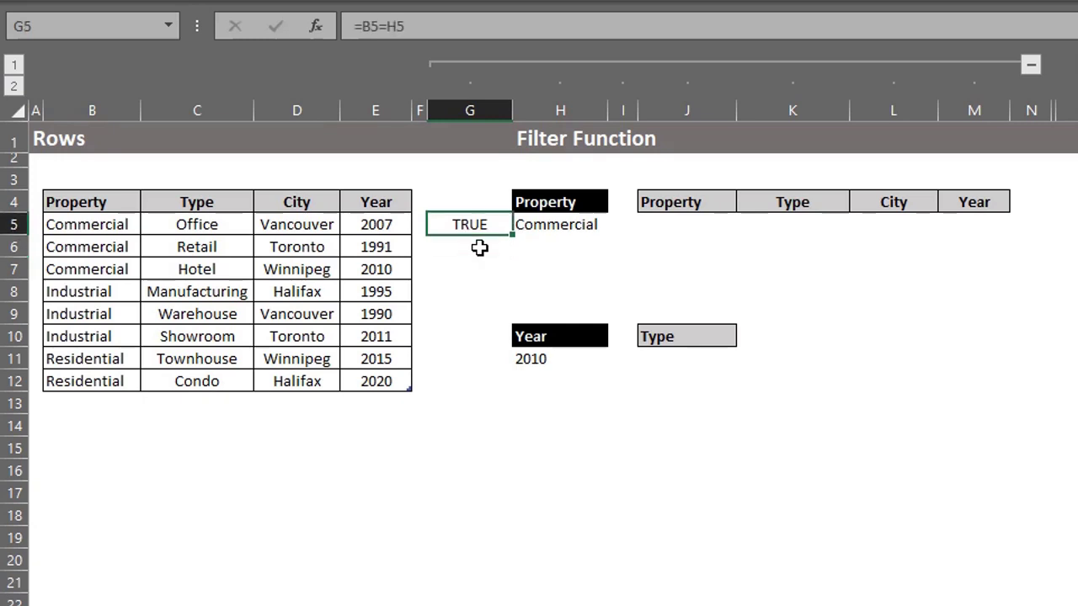
pyautogui.press('Delete')
# - Enter =B5:B12=H5 in G5 so TRUE/FALSE spills down G5:G12
pyautogui.write('=B5:B12')
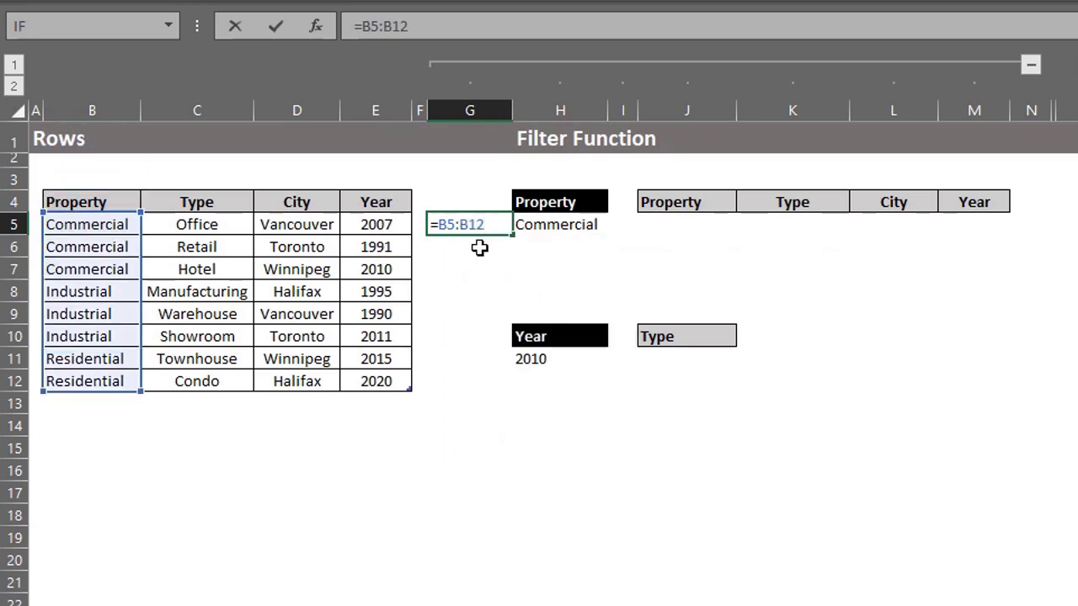
pyautogui.write('=H5')
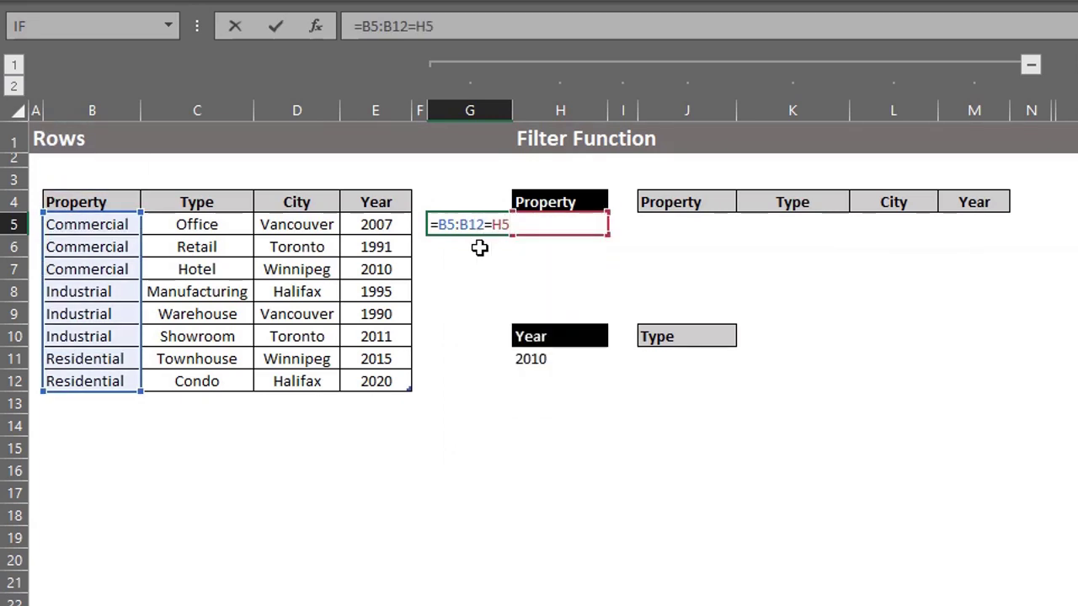
pyautogui.press('Return')
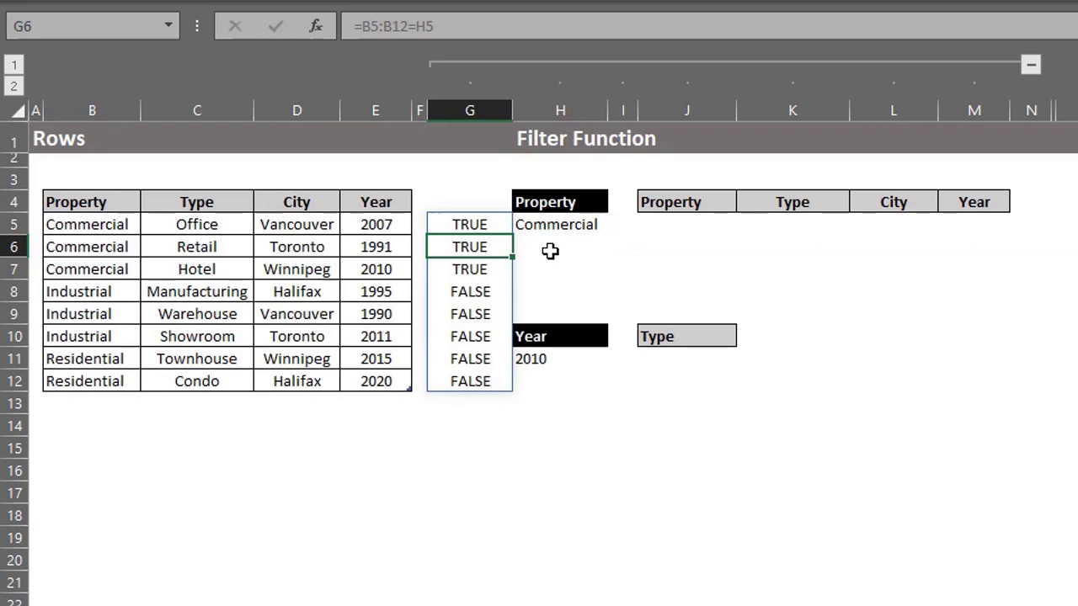
pyautogui.press('Up')
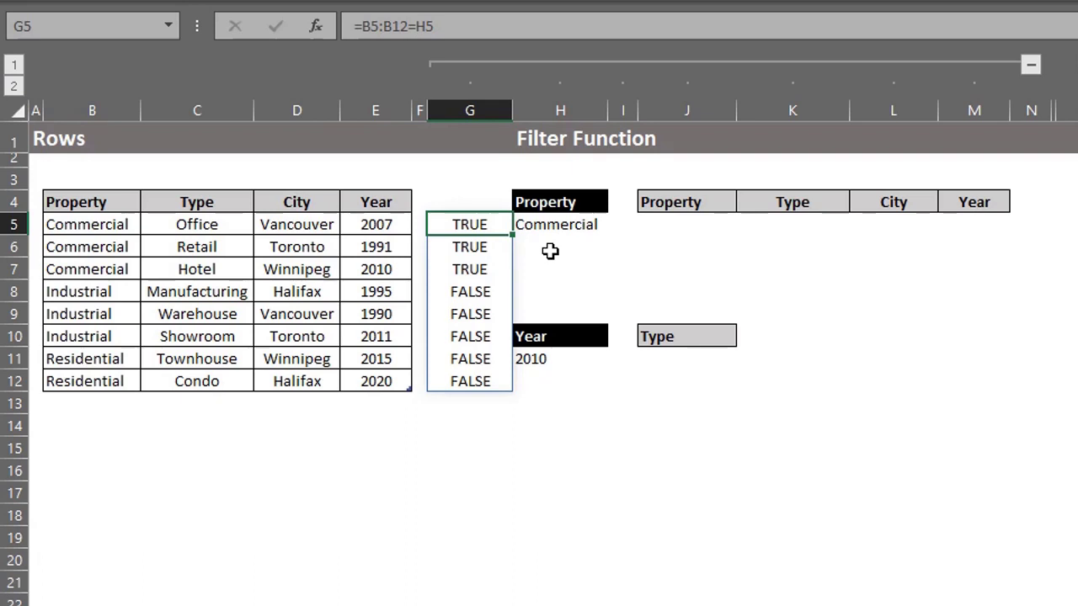
pyautogui.press('Right')
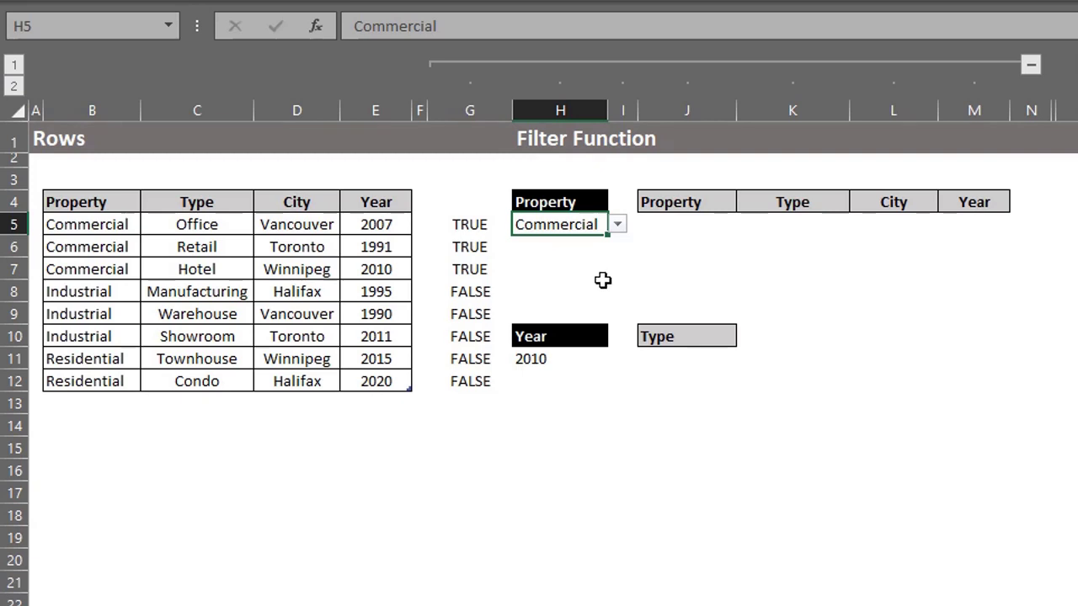
# - In J5, build =FILTER(data,data[Property]=H5,"NO RESULTS") from the table and the H5 criterion
pyautogui.press('Right')
pyautogui.press('Right')
pyautogui.write('FILTER(array,include,if_empty)')
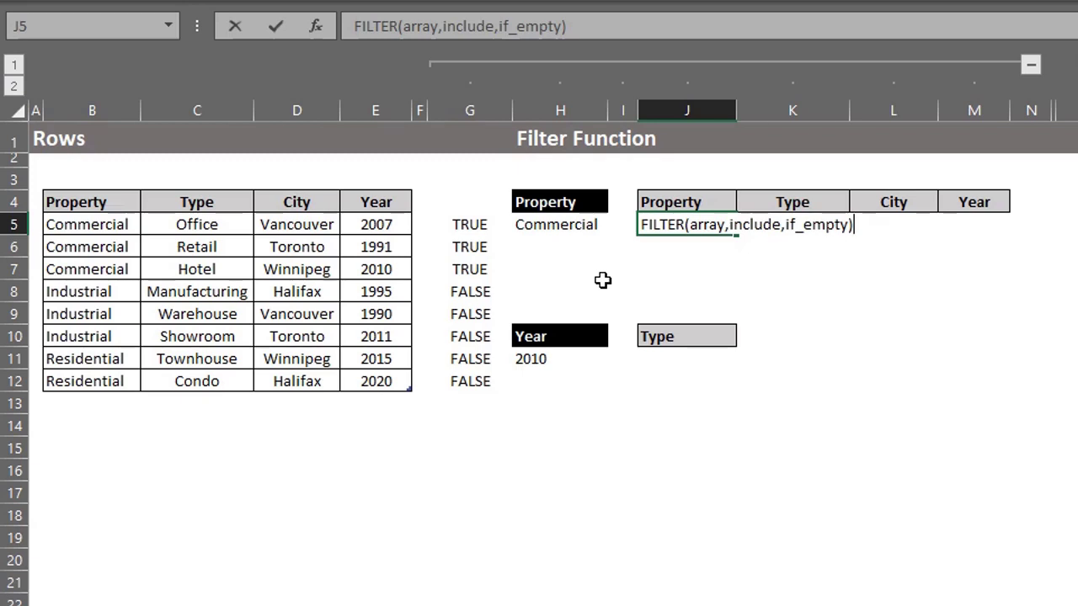
pyautogui.press('Escape')
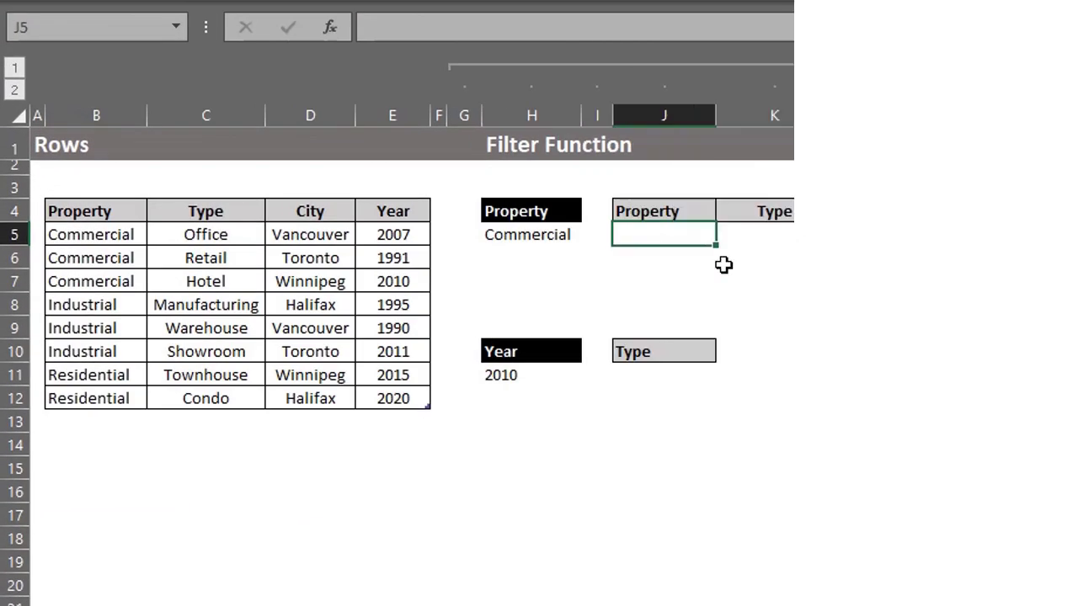
pyautogui.write('=FIL')
pyautogui.press('Tab')
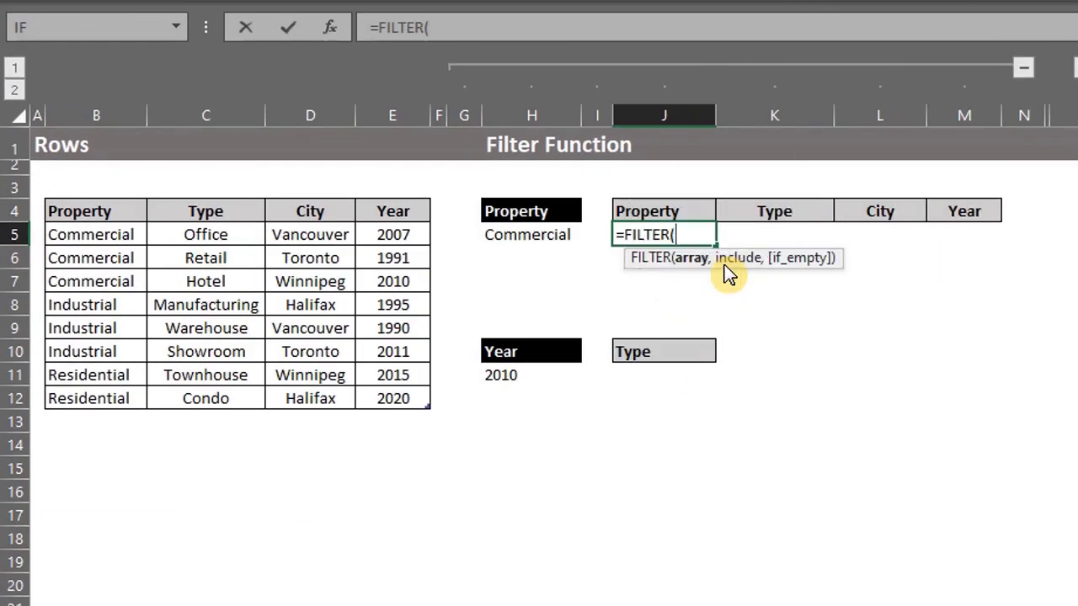
pyautogui.click(36, 192)
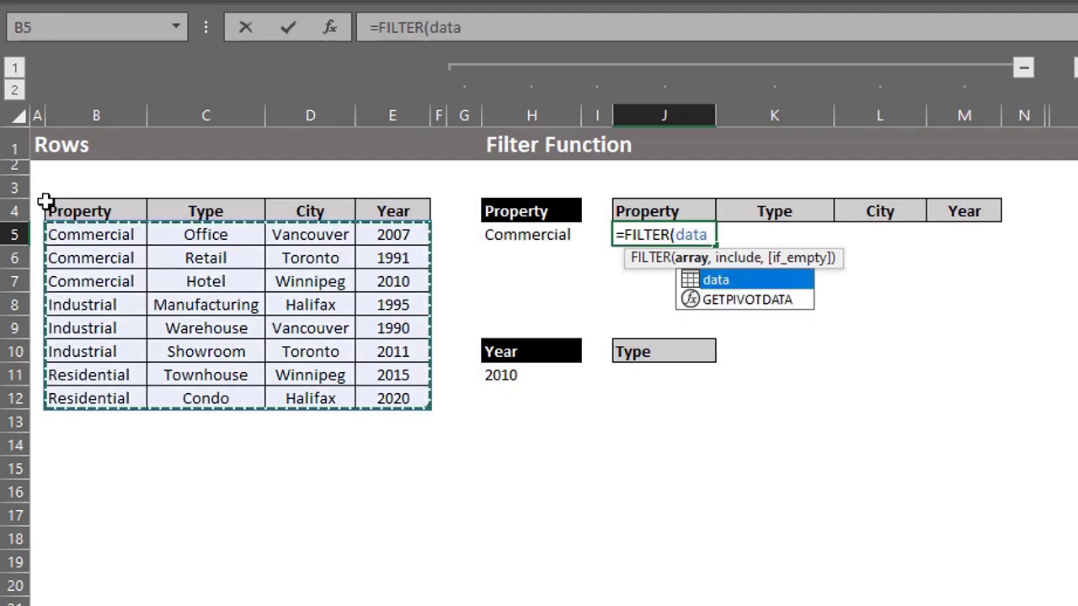
pyautogui.write(',')
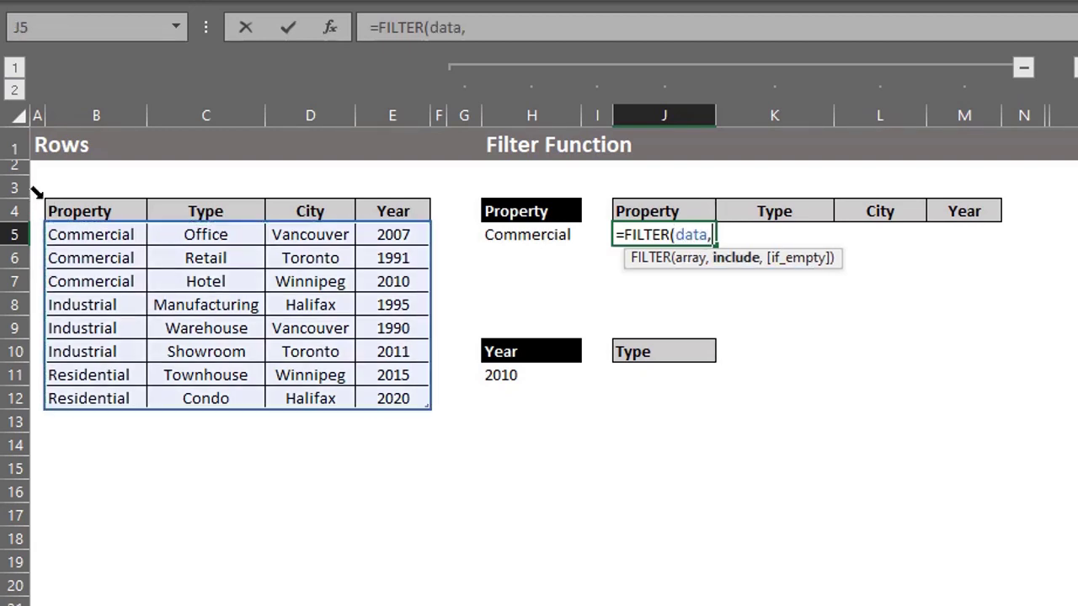
pyautogui.click(87, 194)
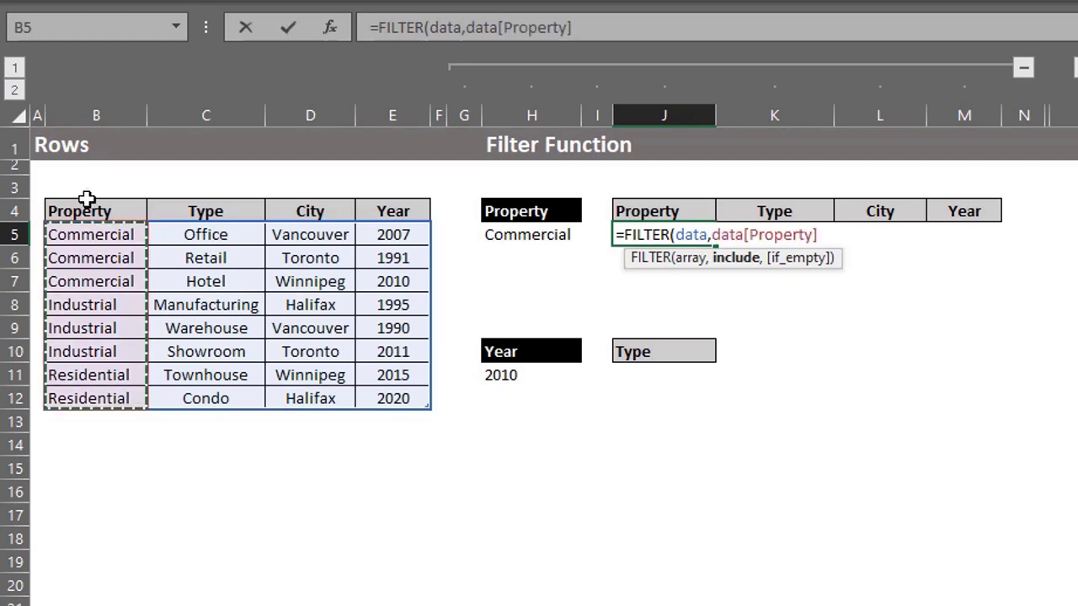
pyautogui.write('=')
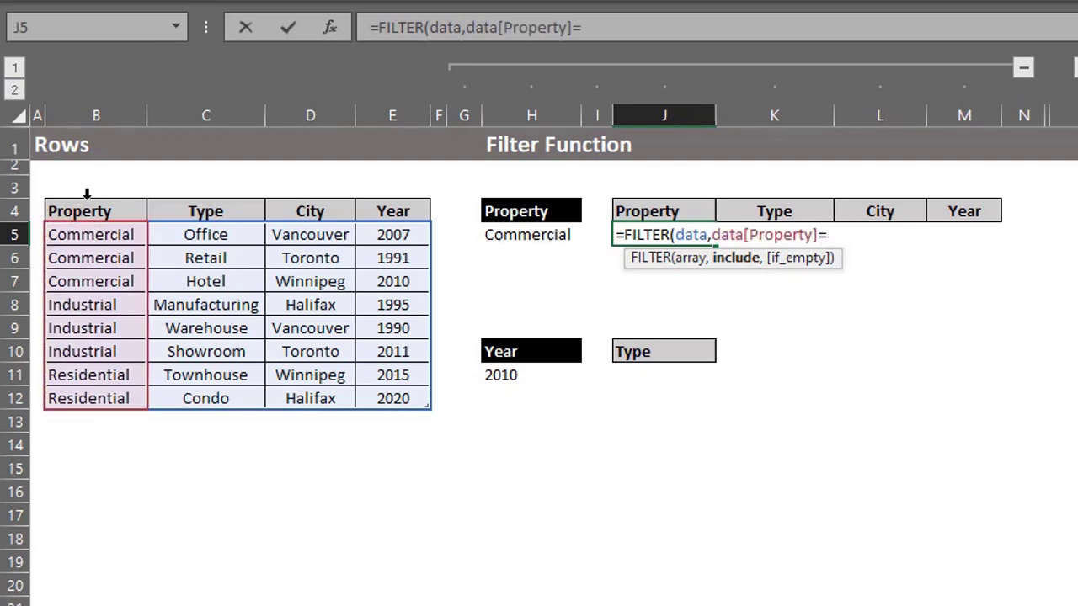
pyautogui.click(515, 237)
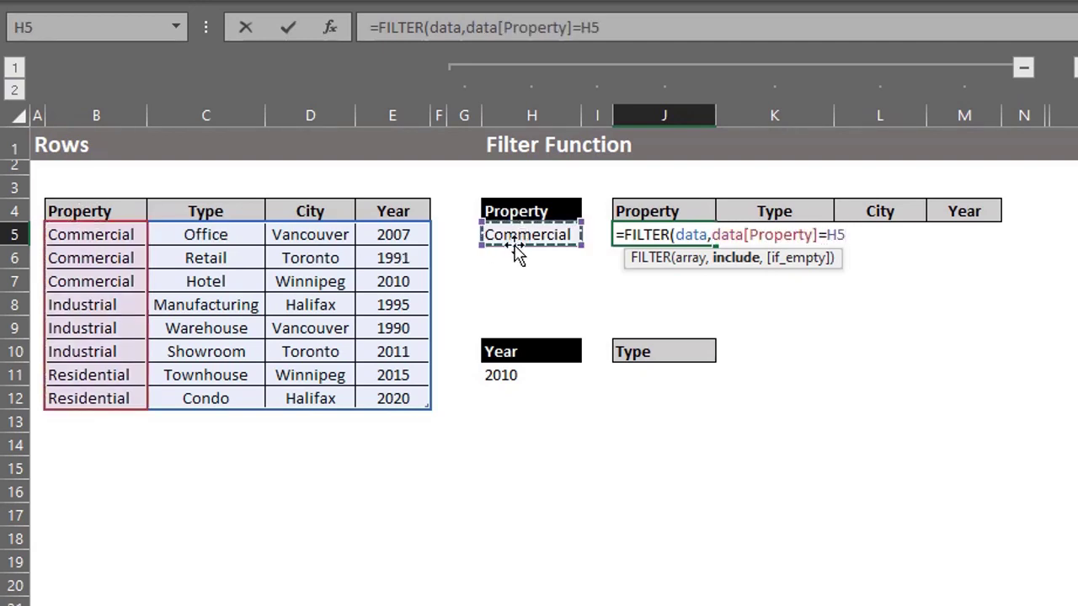
pyautogui.write(',')
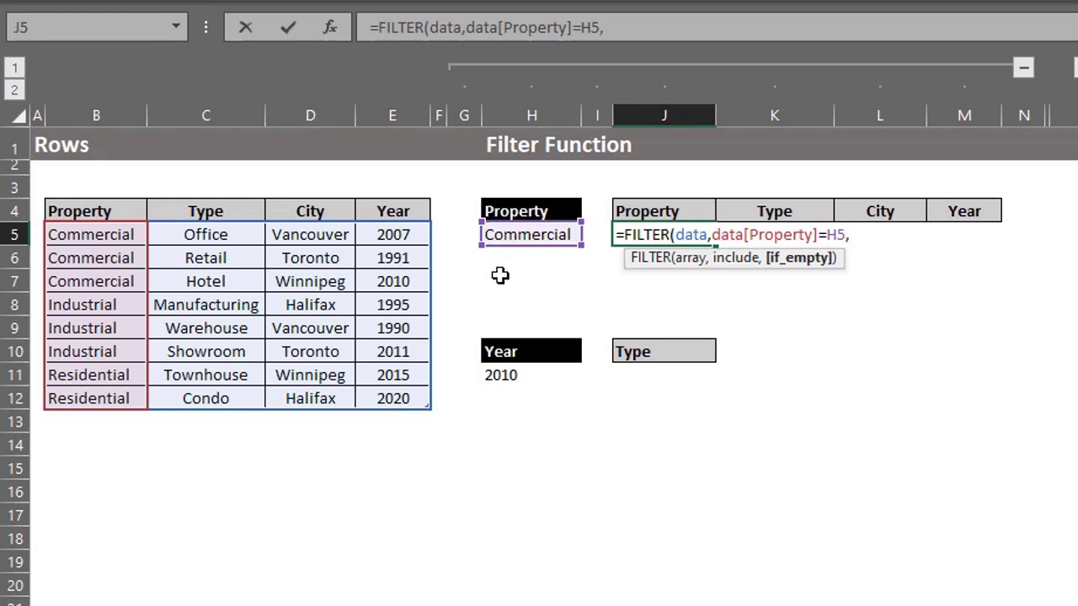
pyautogui.write('"NO RESUL')
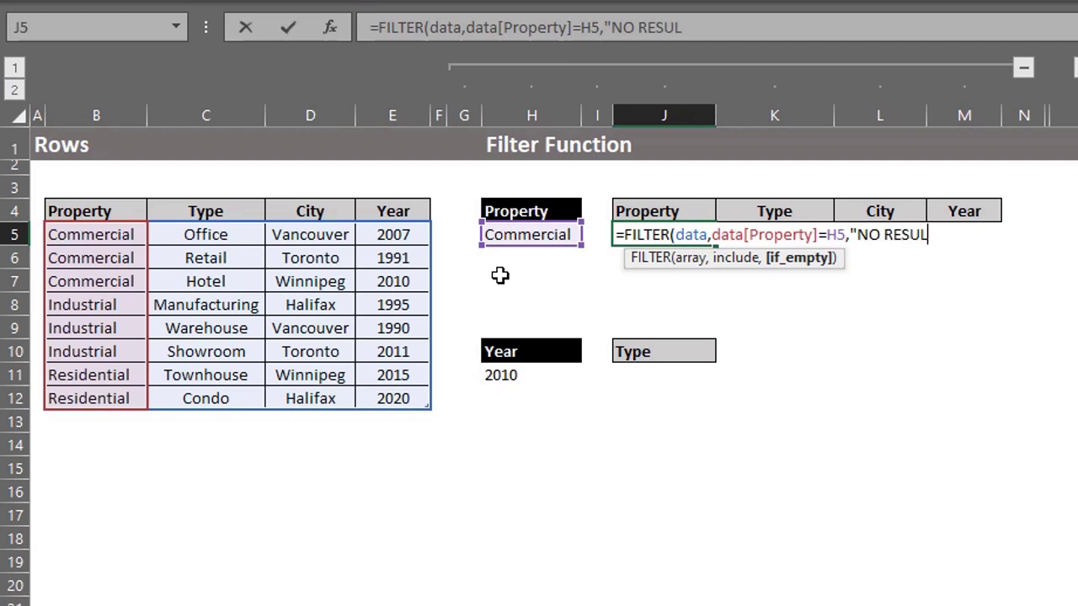
pyautogui.write('TS")')
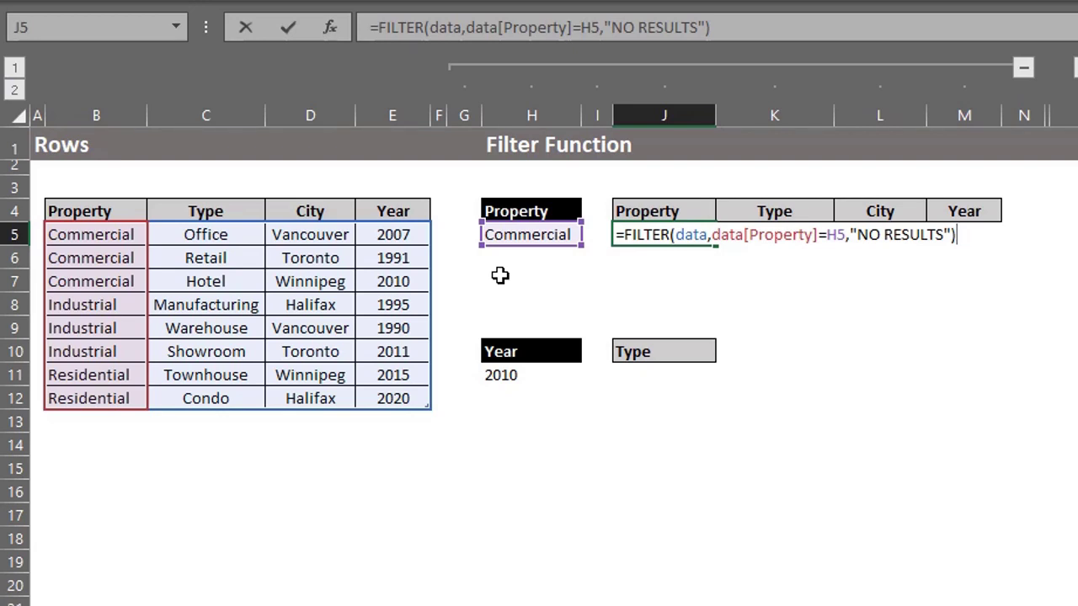
pyautogui.press('Return')
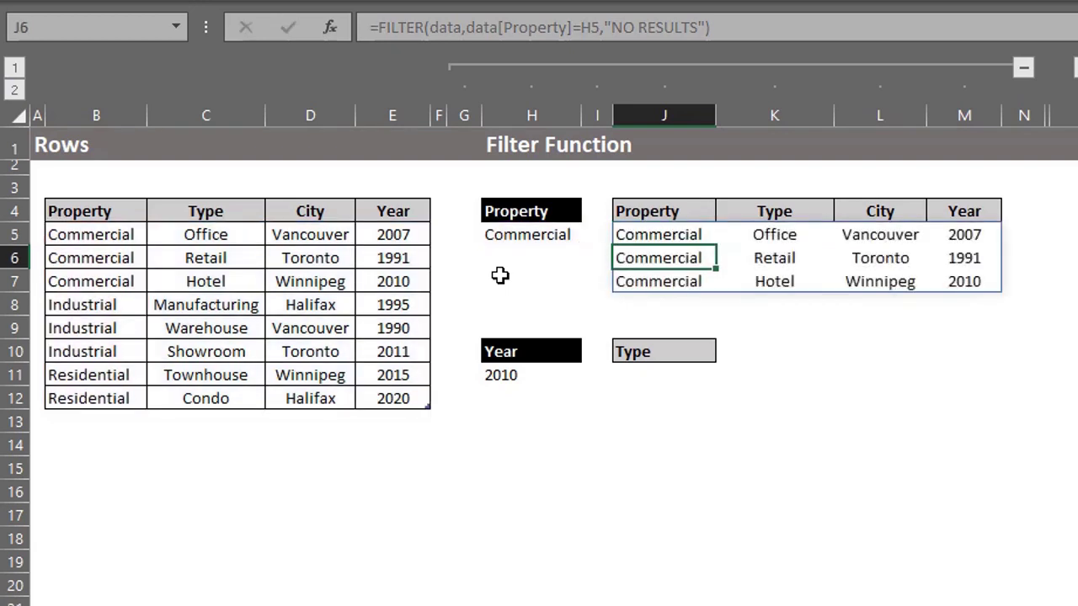
pyautogui.click(516, 236)
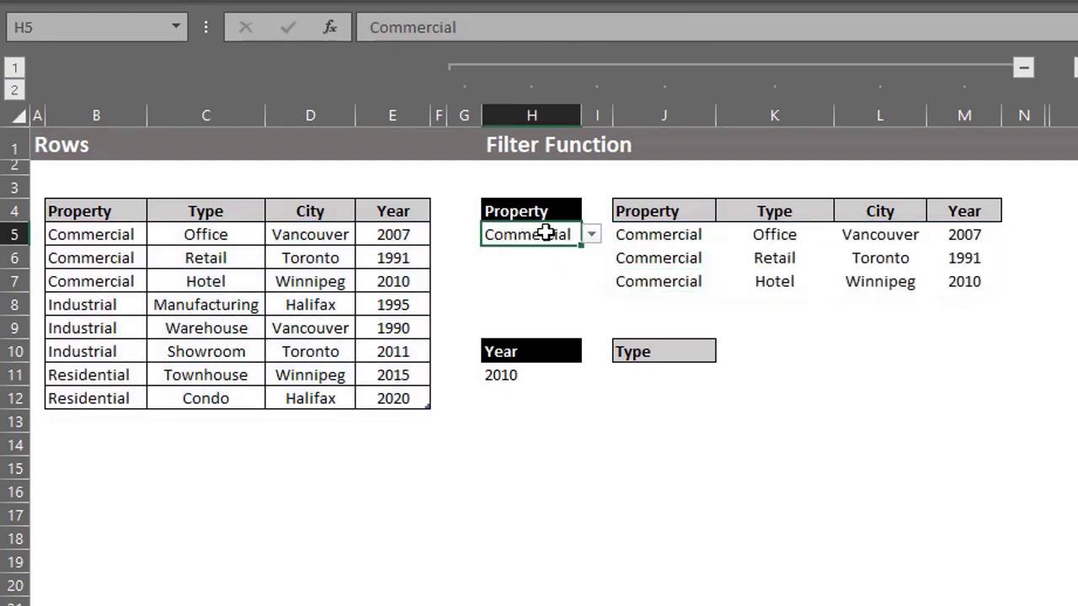
pyautogui.click(593, 236)
pyautogui.click(557, 268)
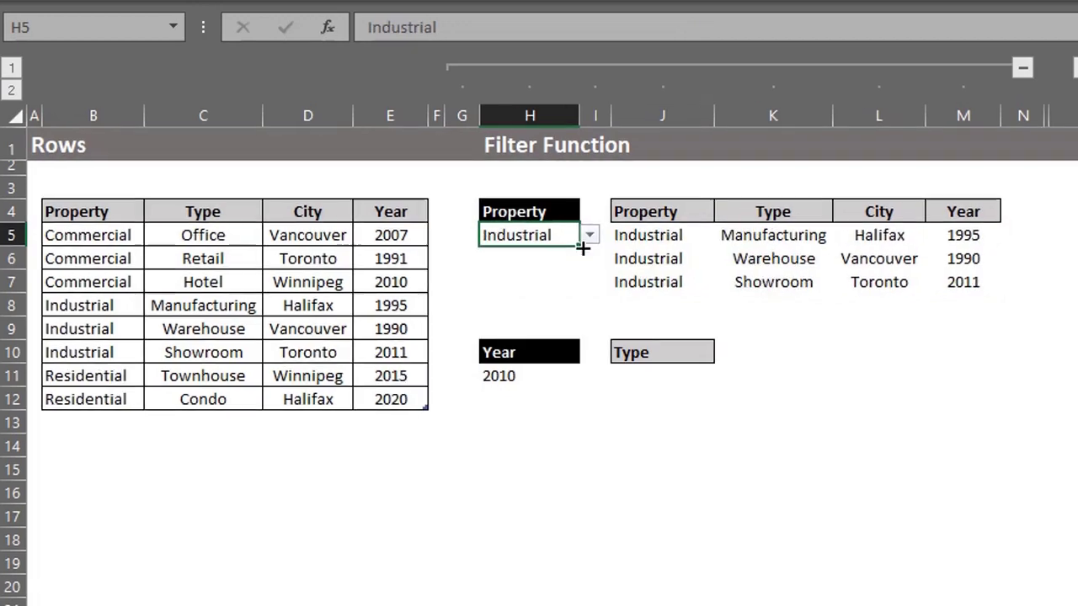
pyautogui.click(489, 267)
pyautogui.press('Escape')
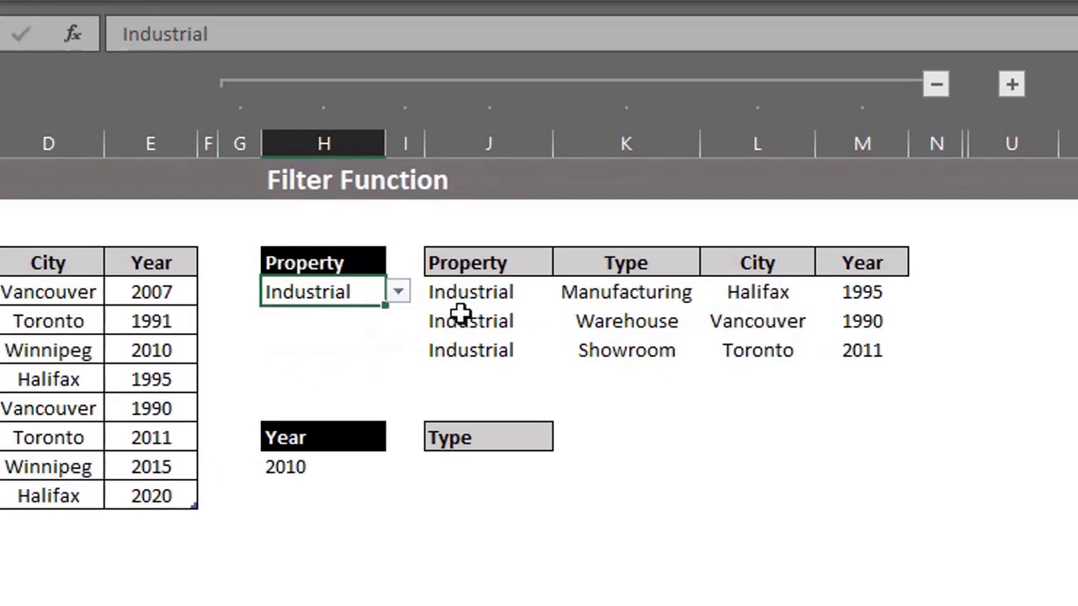
pyautogui.click(490, 291)
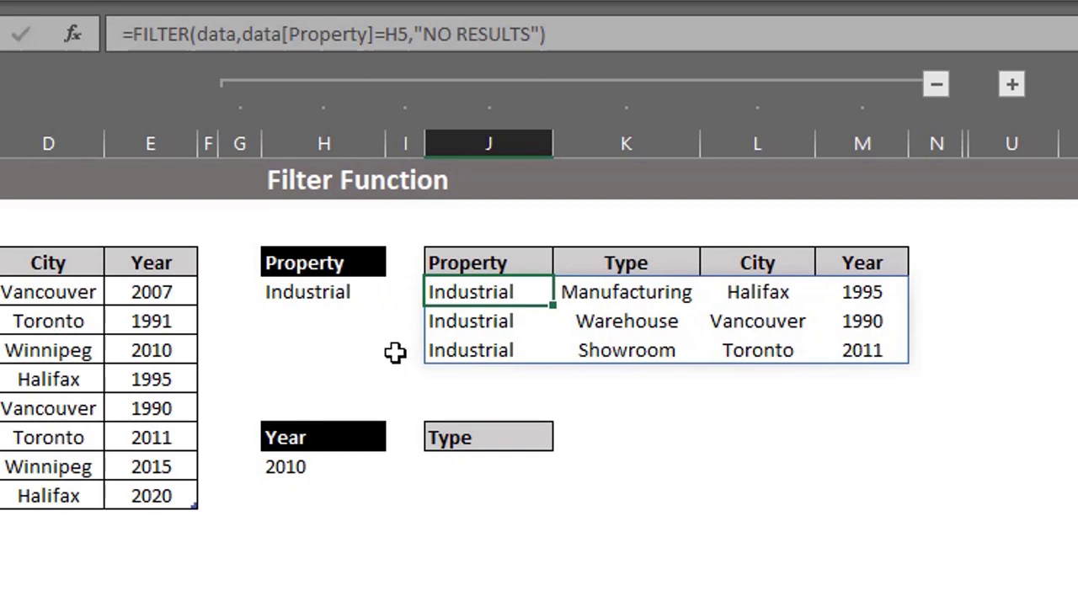
pyautogui.press('F2')
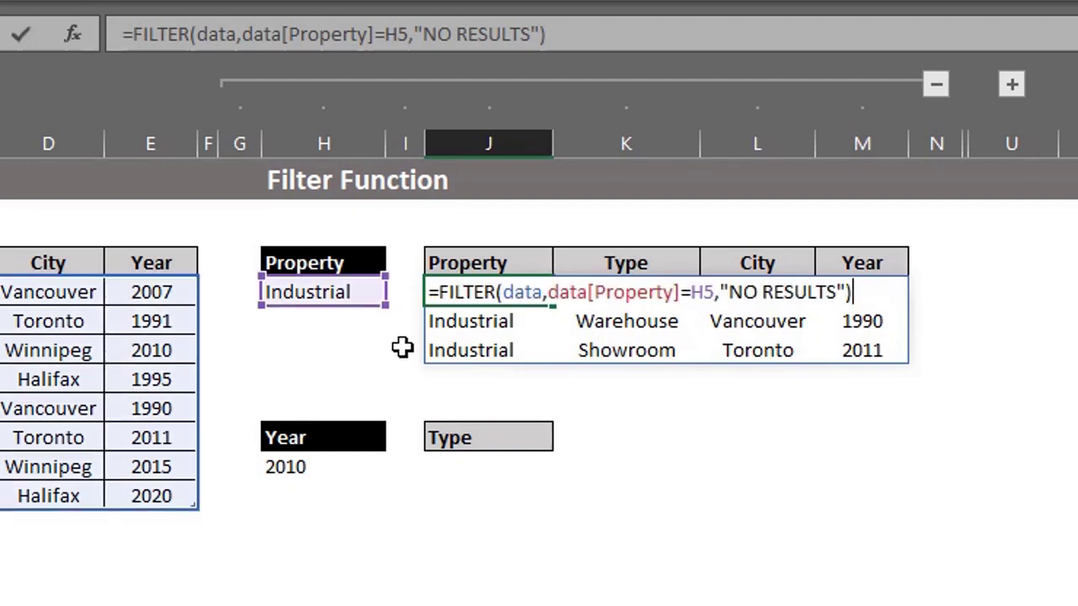
pyautogui.press('Escape')
pyautogui.click(457, 323)
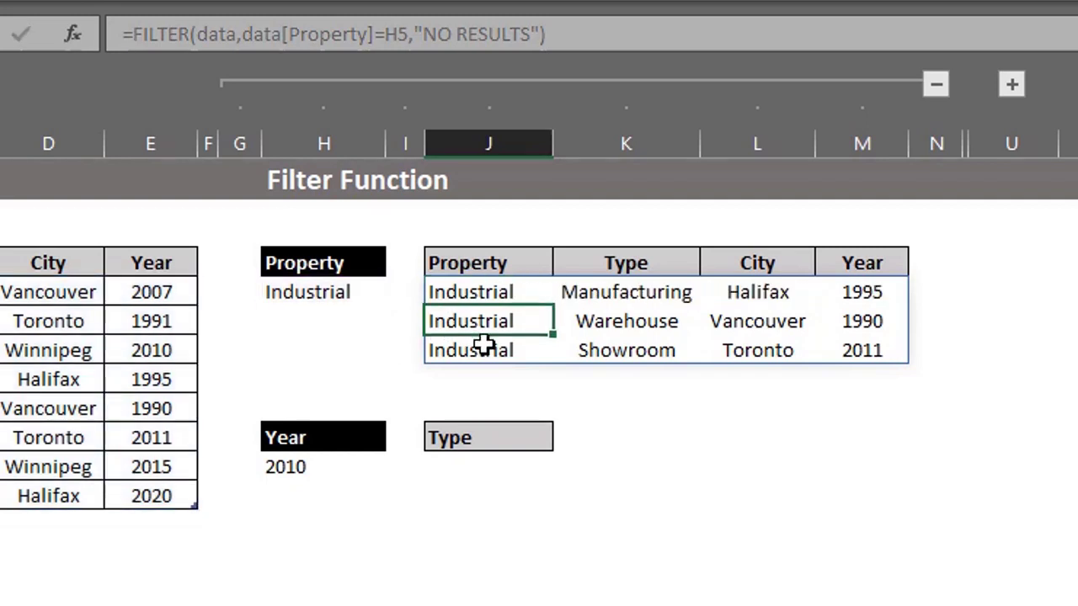
pyautogui.press('BackSpace')
pyautogui.press('Escape')
pyautogui.press('BackSpace')
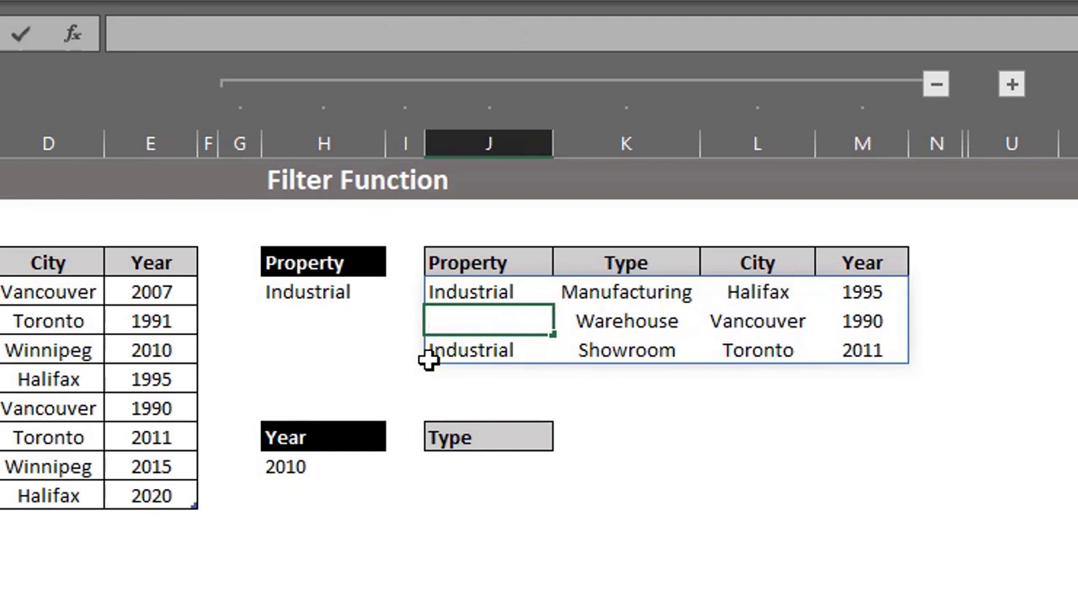
pyautogui.press('Escape')
pyautogui.click(572, 320)
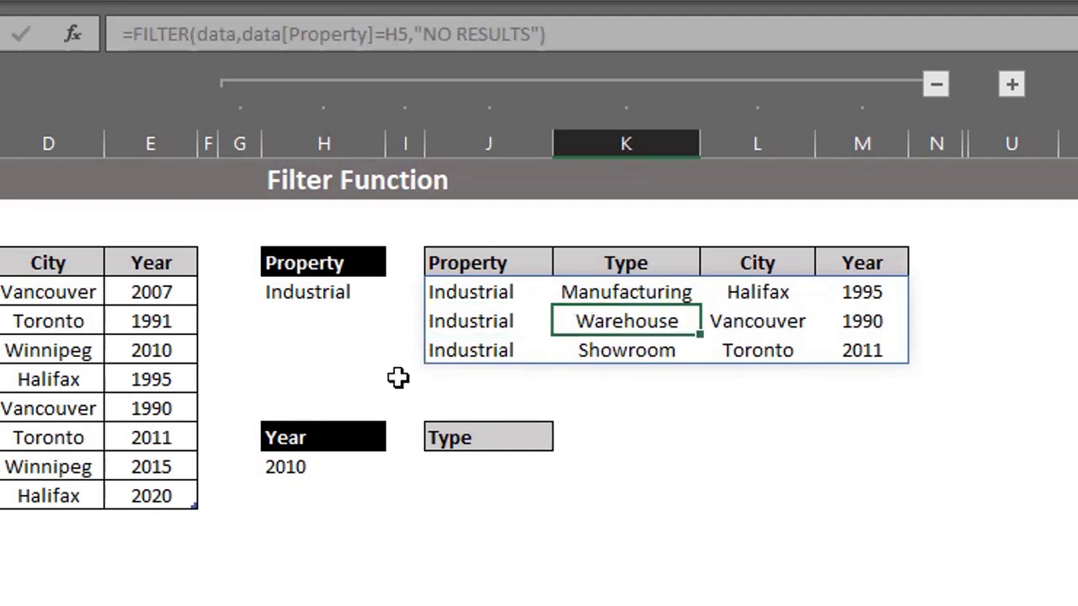
pyautogui.click(347, 301)
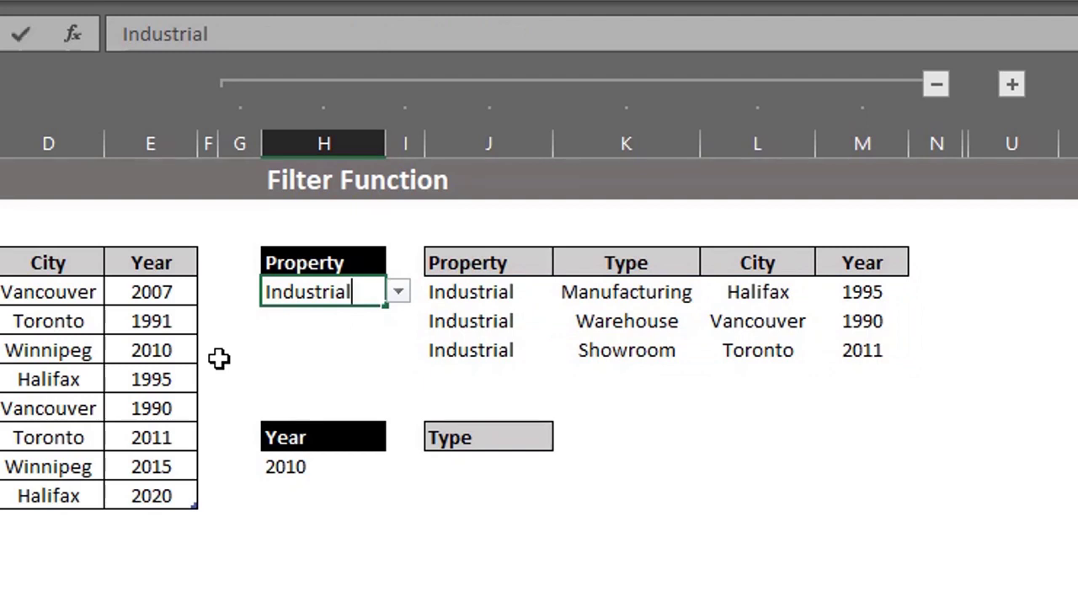
pyautogui.write('D')
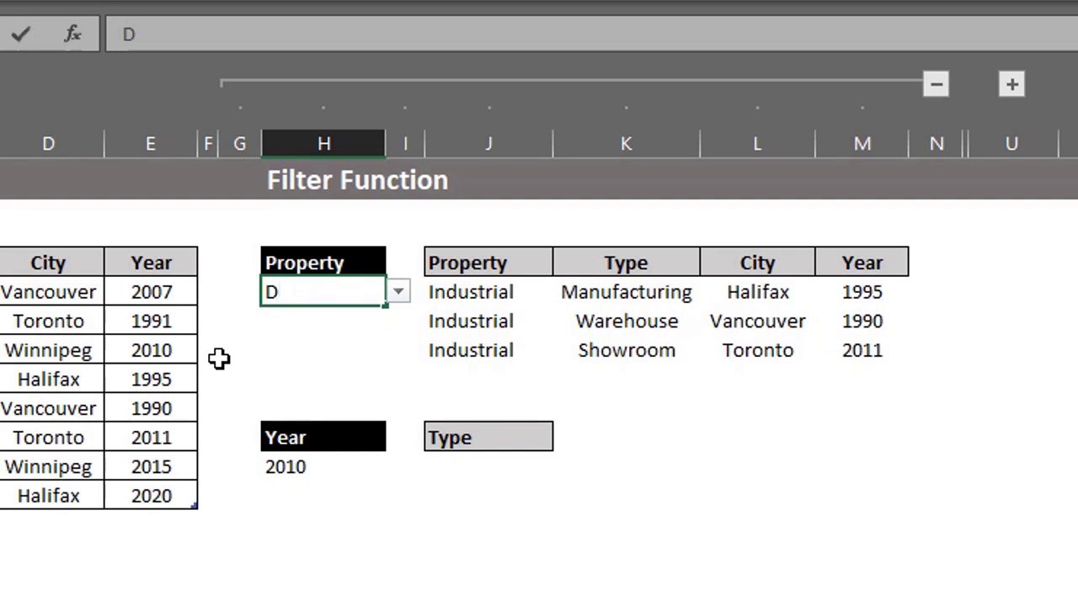
pyautogui.press('Return')
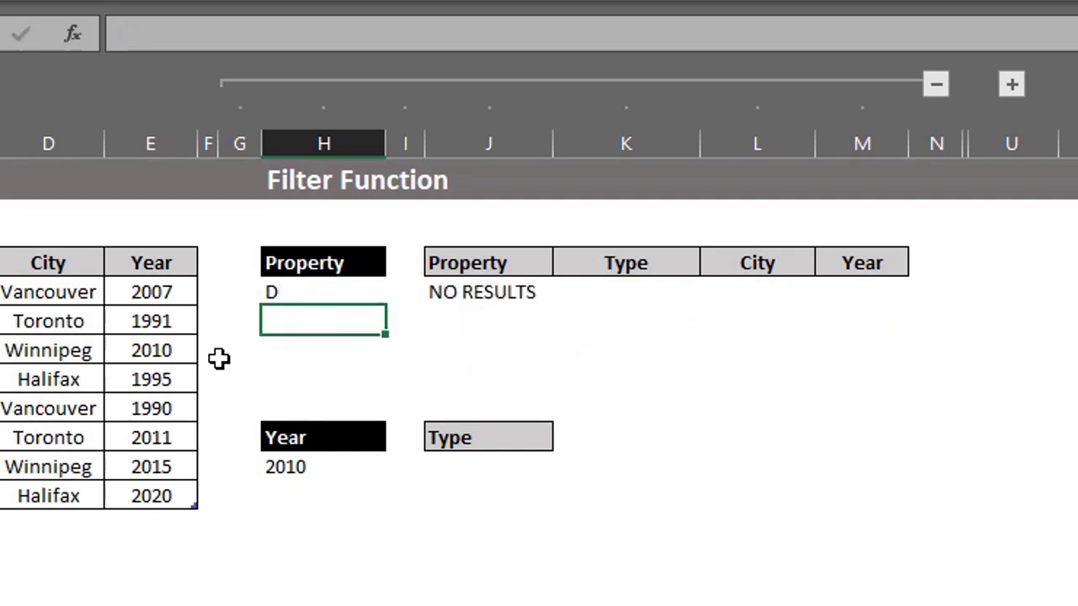
pyautogui.hotkey('ctrl', 'z')
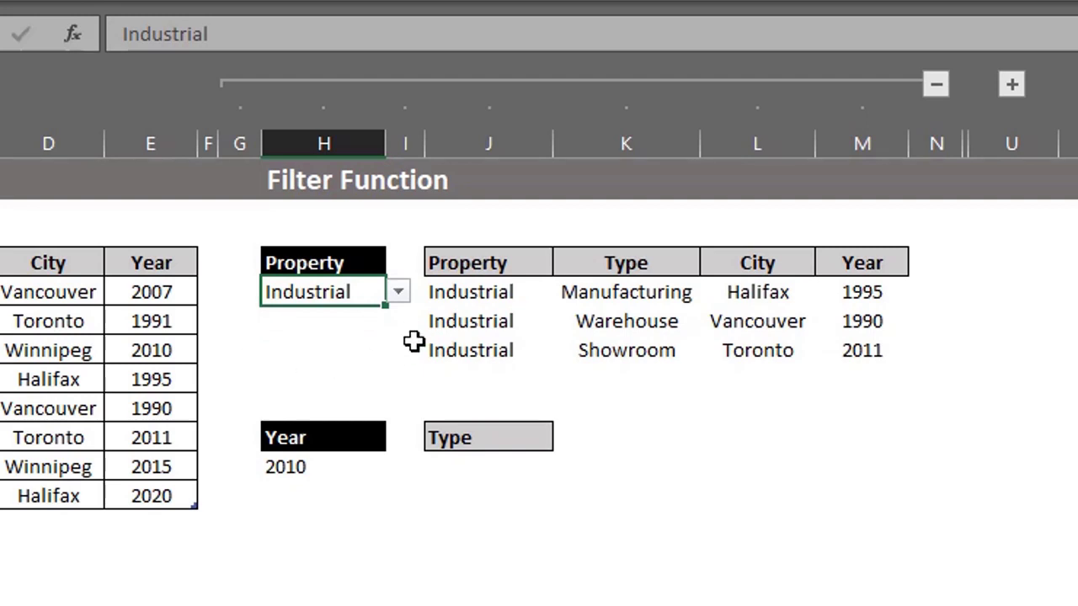
pyautogui.click(452, 299)
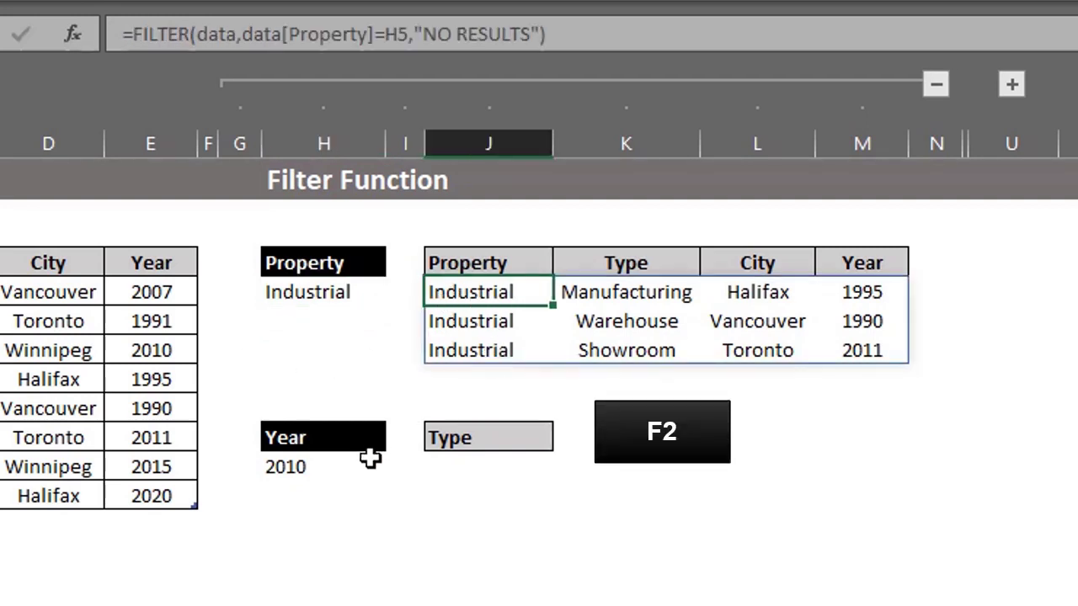
pyautogui.press('F2')
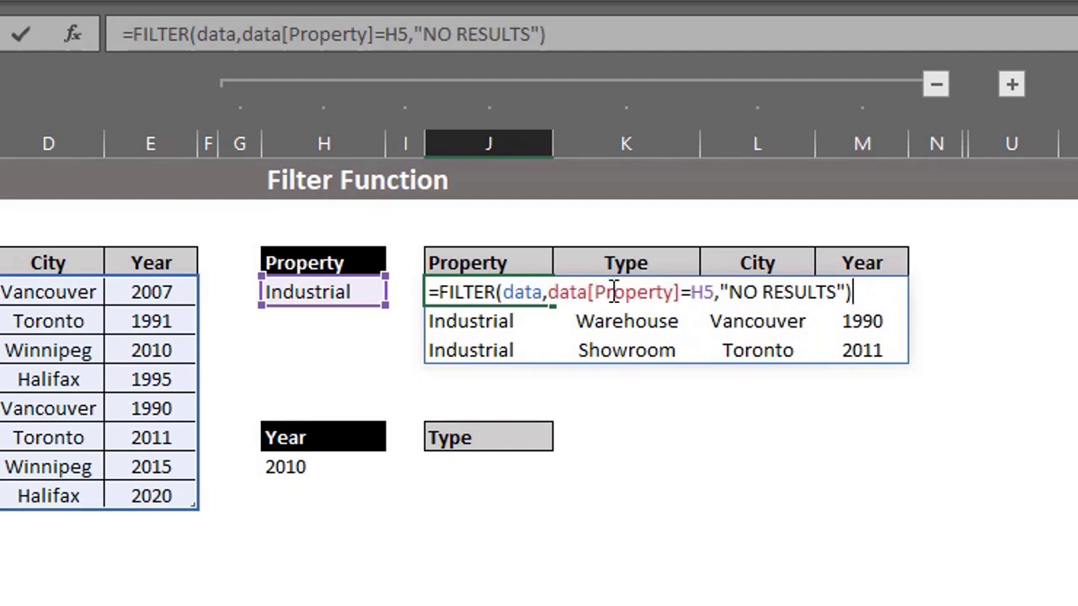
pyautogui.click(681, 299)
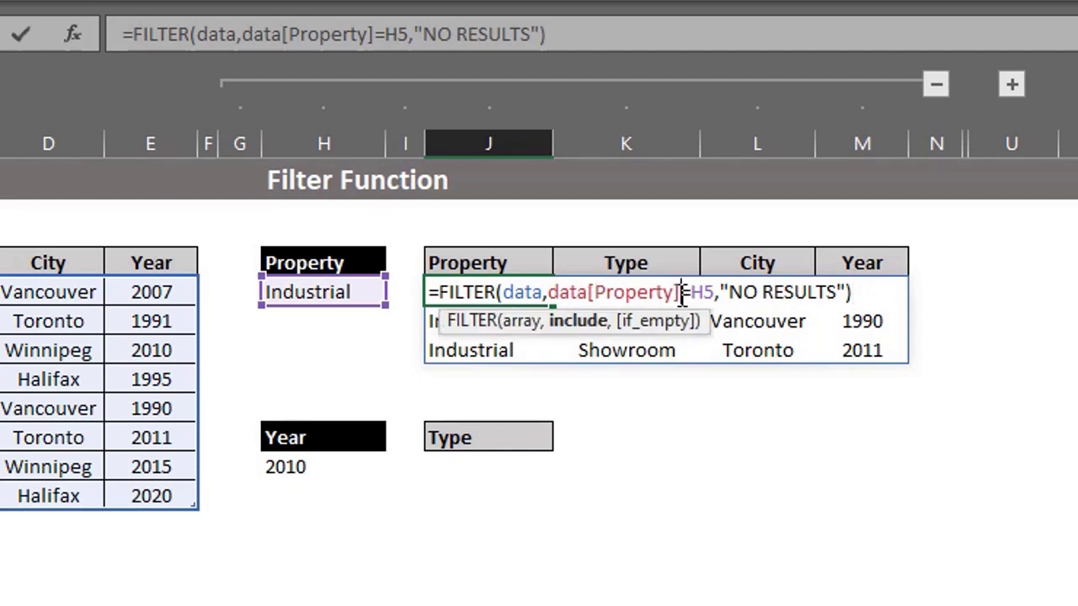
pyautogui.click(589, 325)
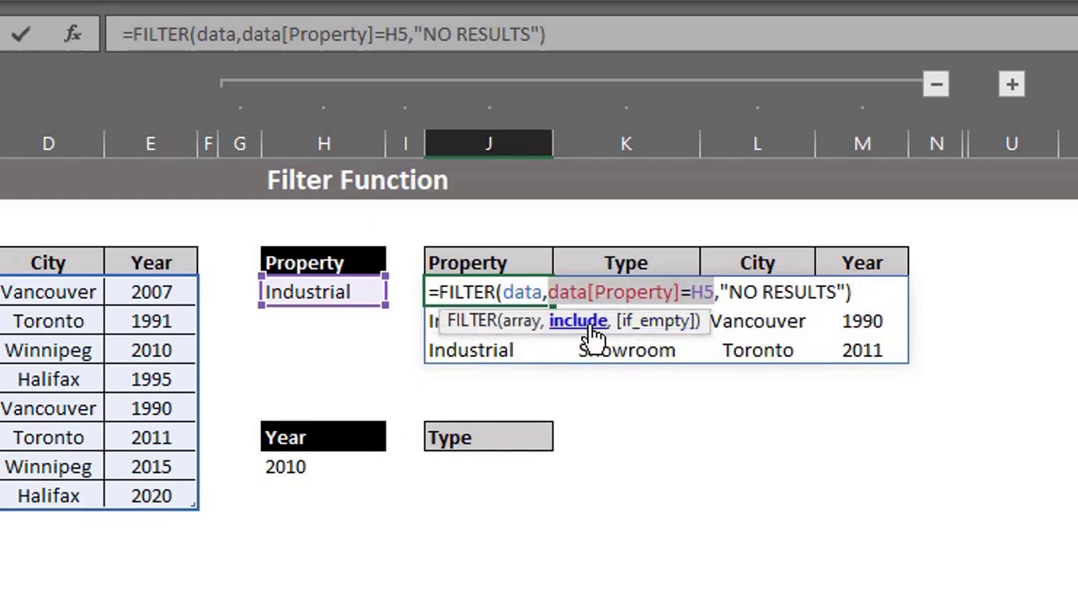
pyautogui.press('F9')
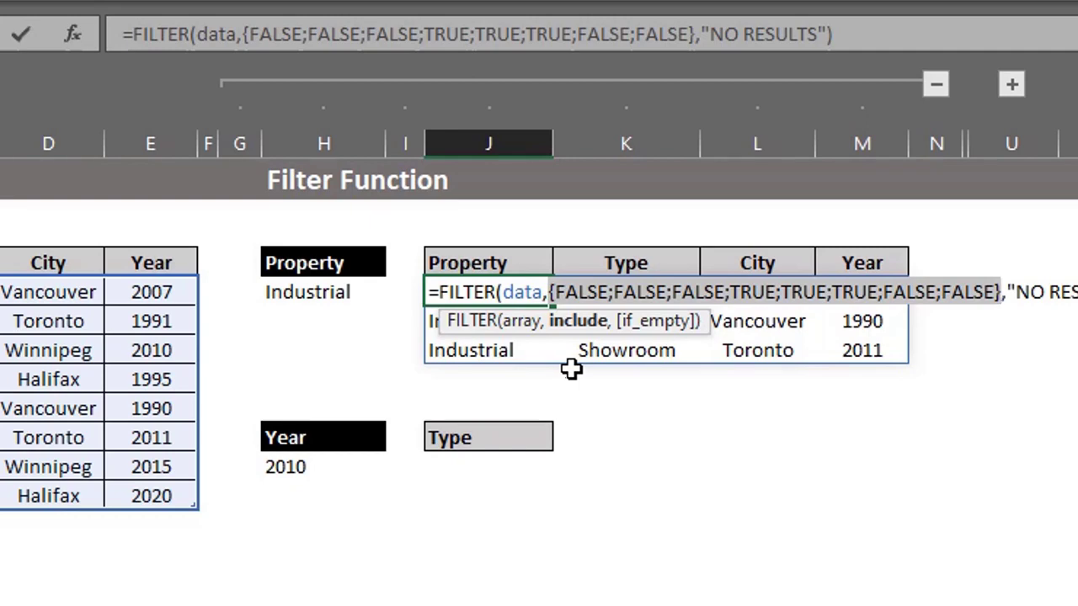
pyautogui.press('Escape')
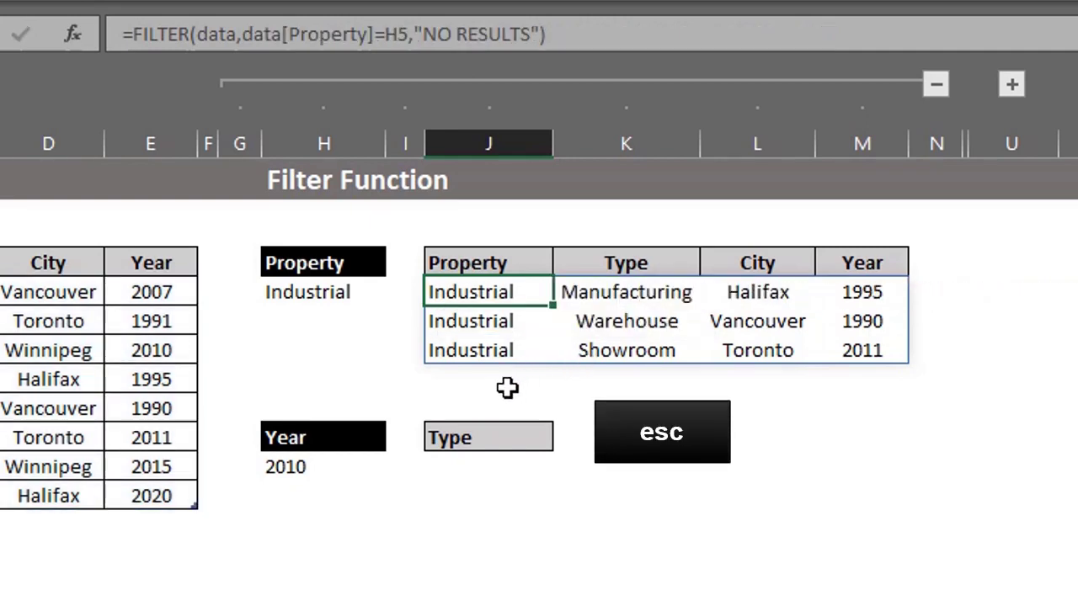
# - In J11, enter =FILTER(data[Type],data[Year]>H11) to spill types built after 2010
pyautogui.click(345, 434)
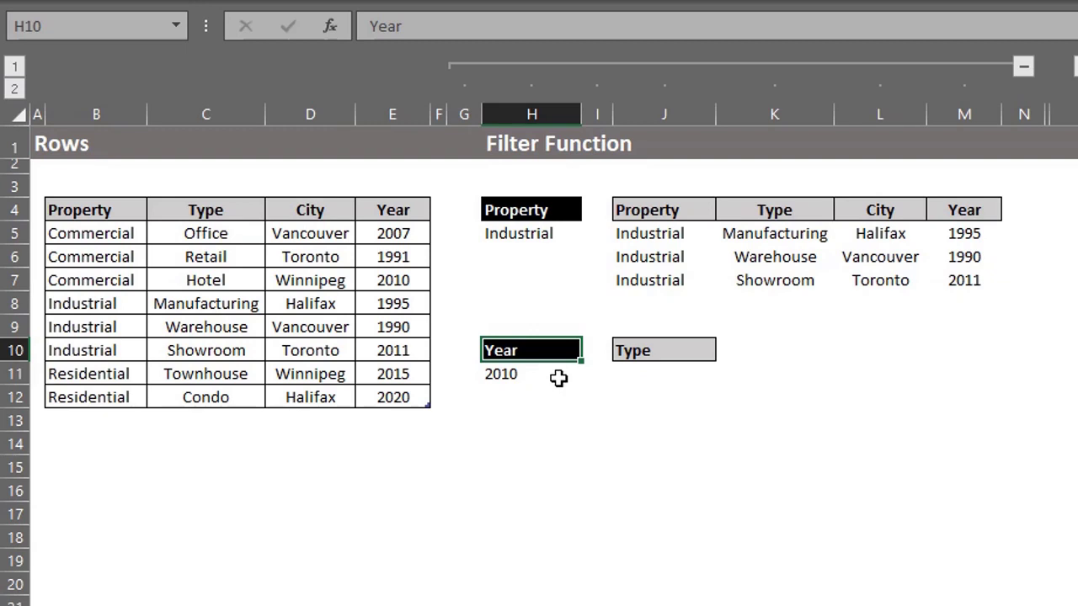
pyautogui.click(558, 378)
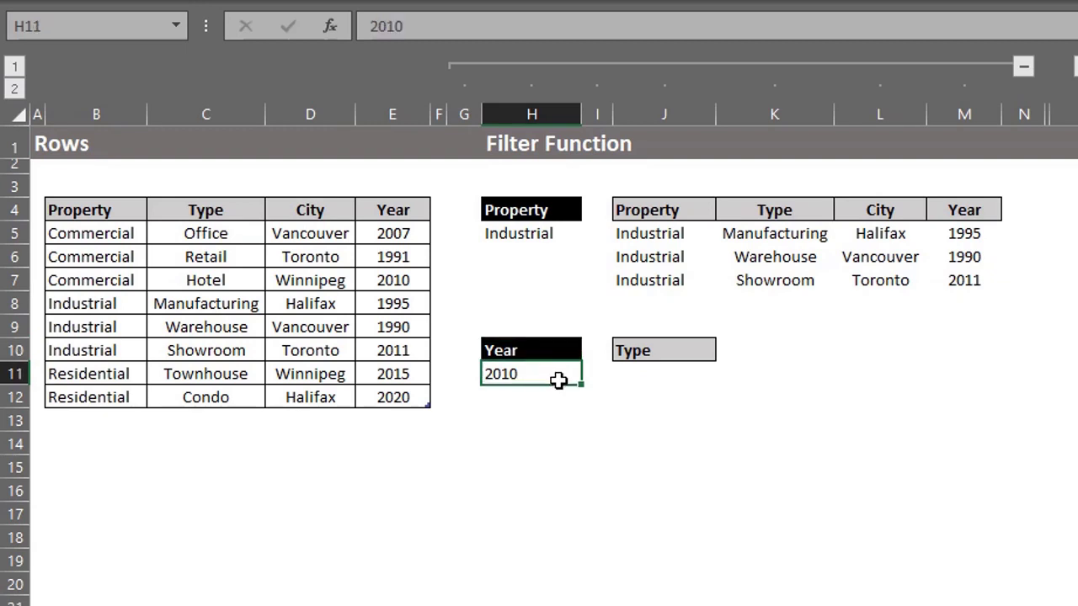
pyautogui.press('Right')
pyautogui.press('Right')
pyautogui.write('=FILTER(')
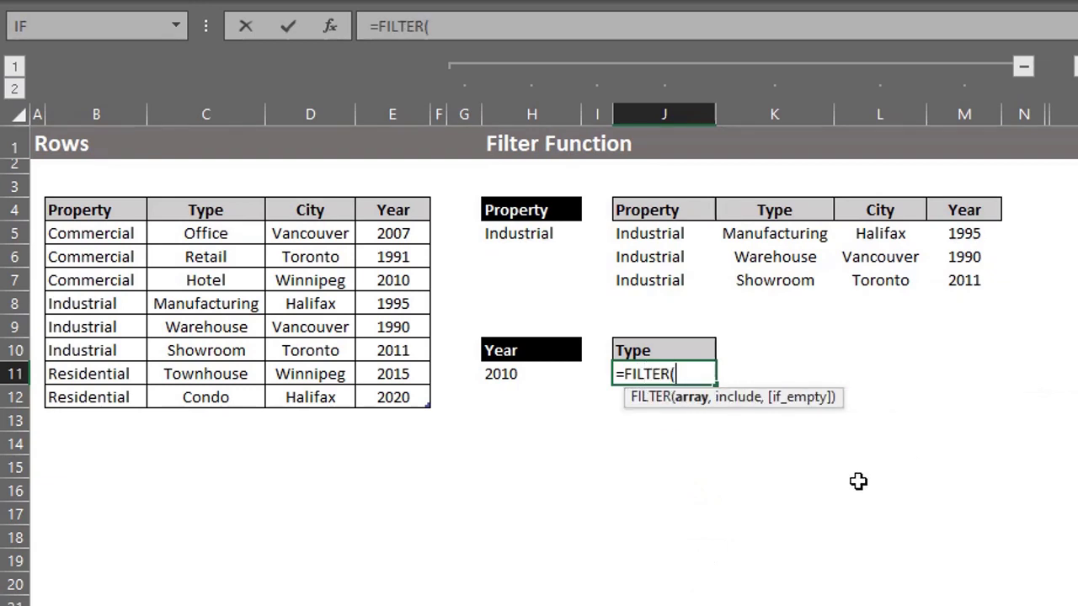
pyautogui.click(216, 196)
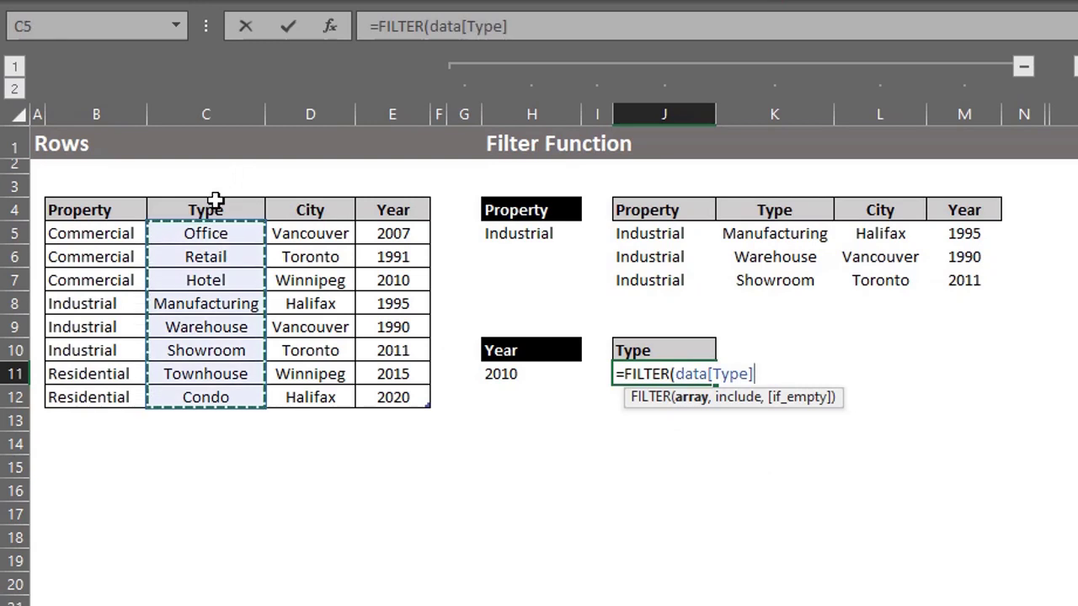
pyautogui.write(',')
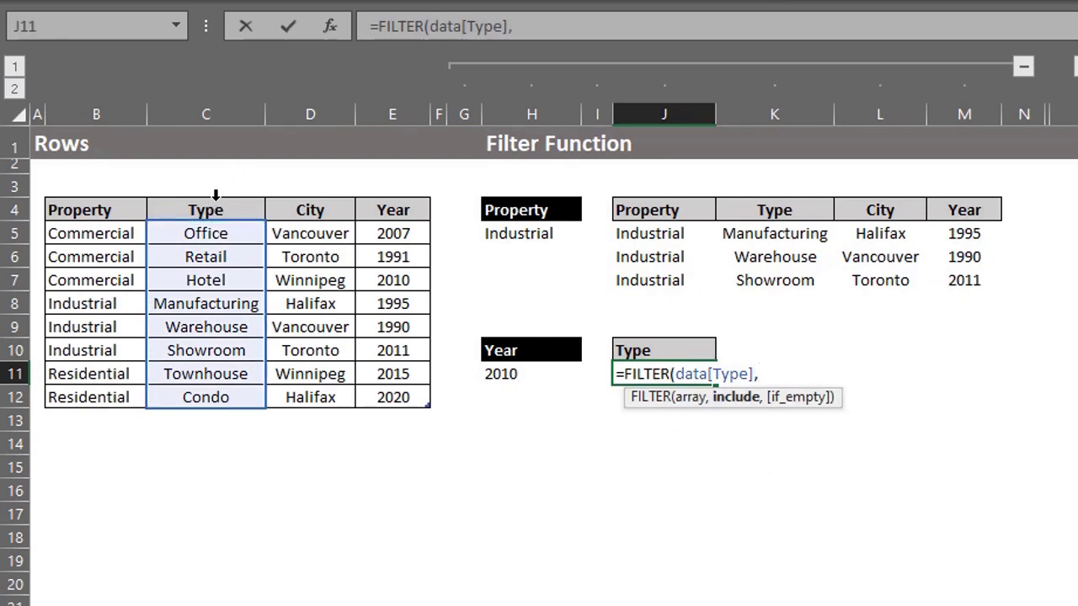
pyautogui.click(394, 195)
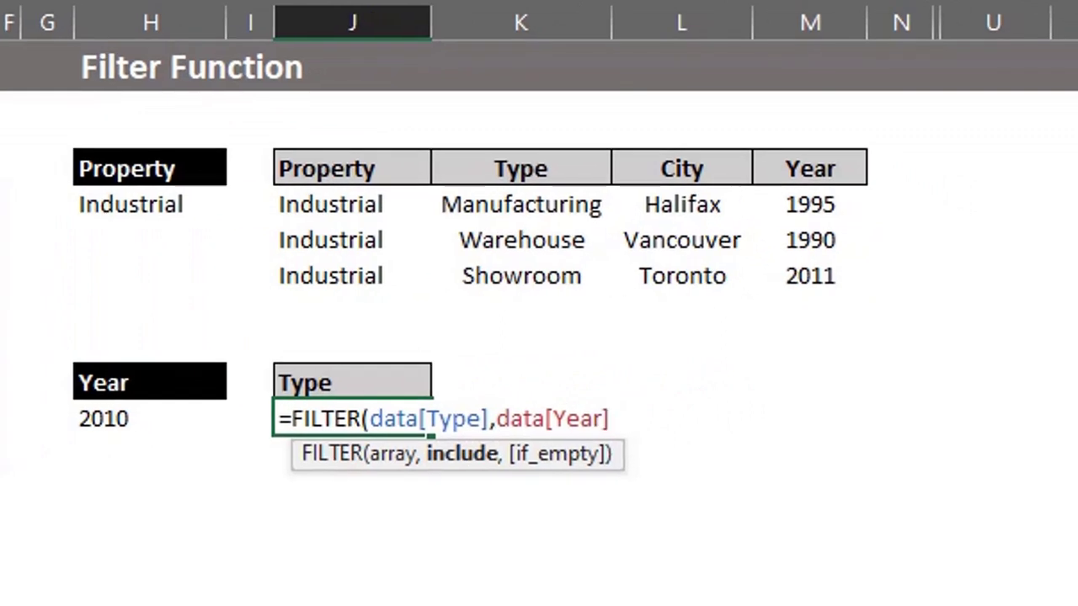
pyautogui.write('>')
pyautogui.click(133, 411)
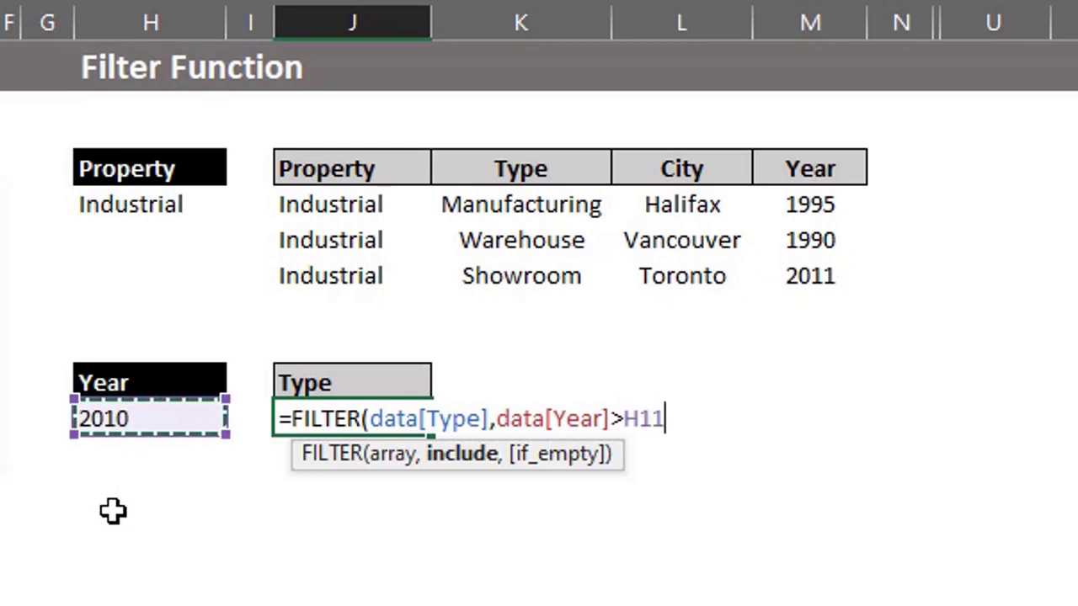
pyautogui.write(')')
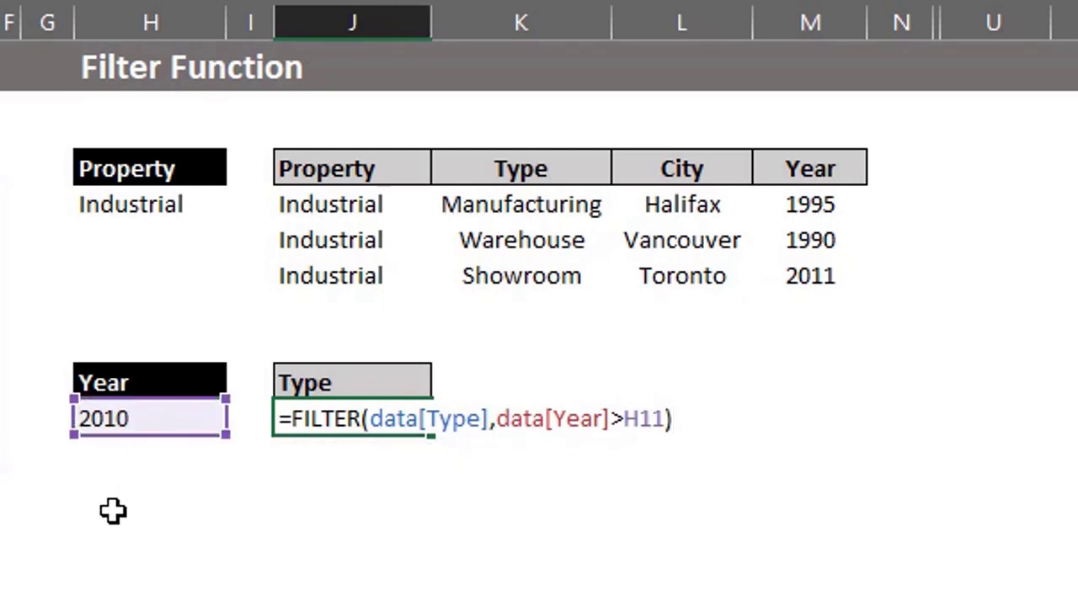
pyautogui.press('Return')
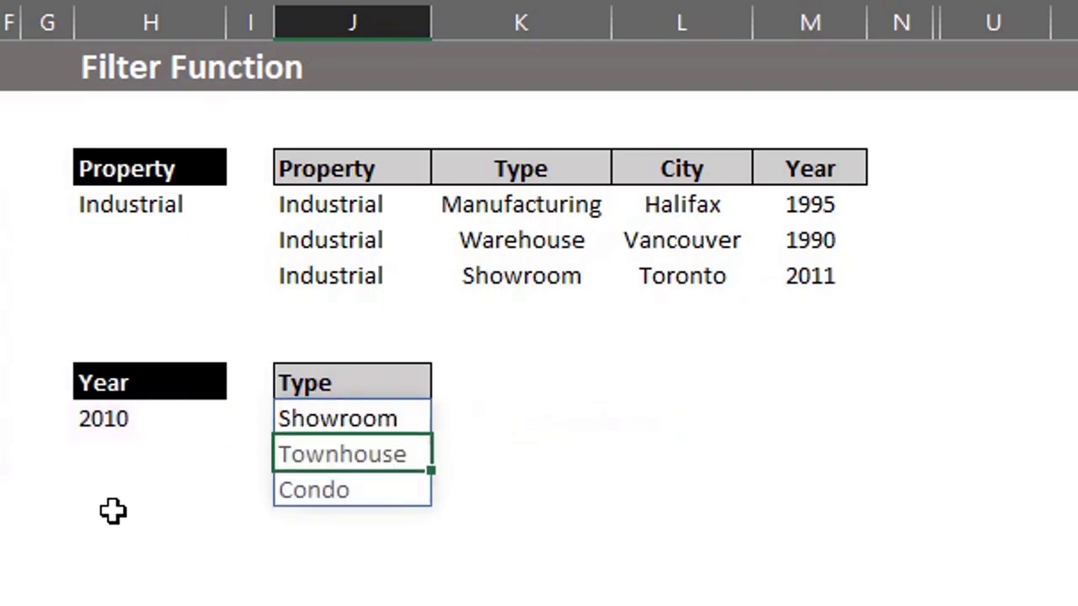
# - Test the H11 year threshold with 2019 and 2000, then restore 2010
pyautogui.click(146, 423)
pyautogui.write('2019')
pyautogui.press('Return')
pyautogui.press('Up')
pyautogui.press('F2')
pyautogui.press('BackSpace')
pyautogui.press('BackSpace')
pyautogui.write('00')
pyautogui.press('Return')
pyautogui.press('Up')
pyautogui.press('F2')
pyautogui.press('BackSpace')
pyautogui.press('BackSpace')
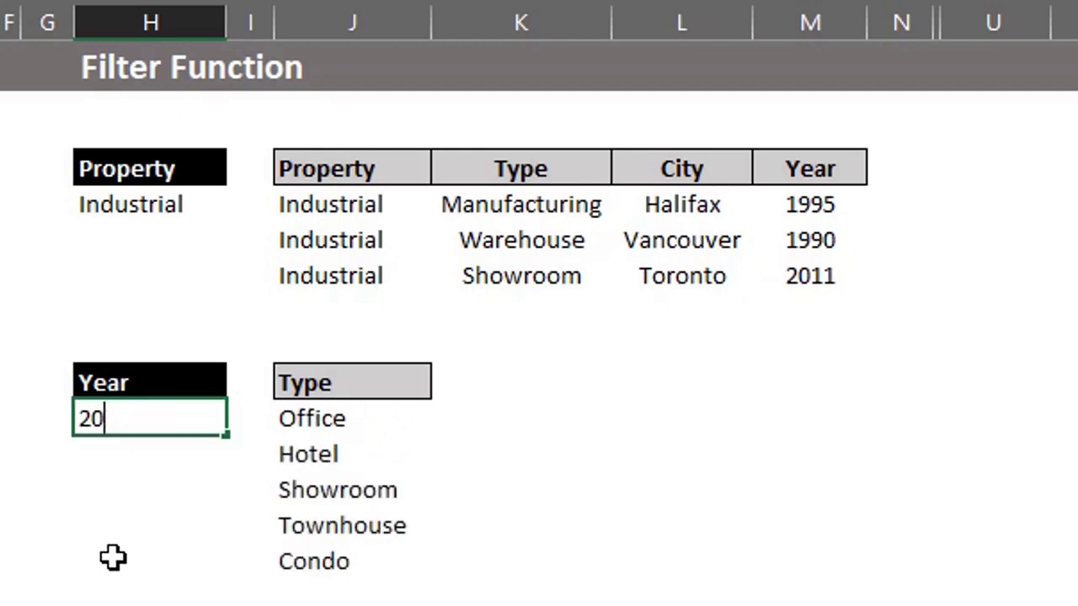
pyautogui.write('10')
pyautogui.press('Return')
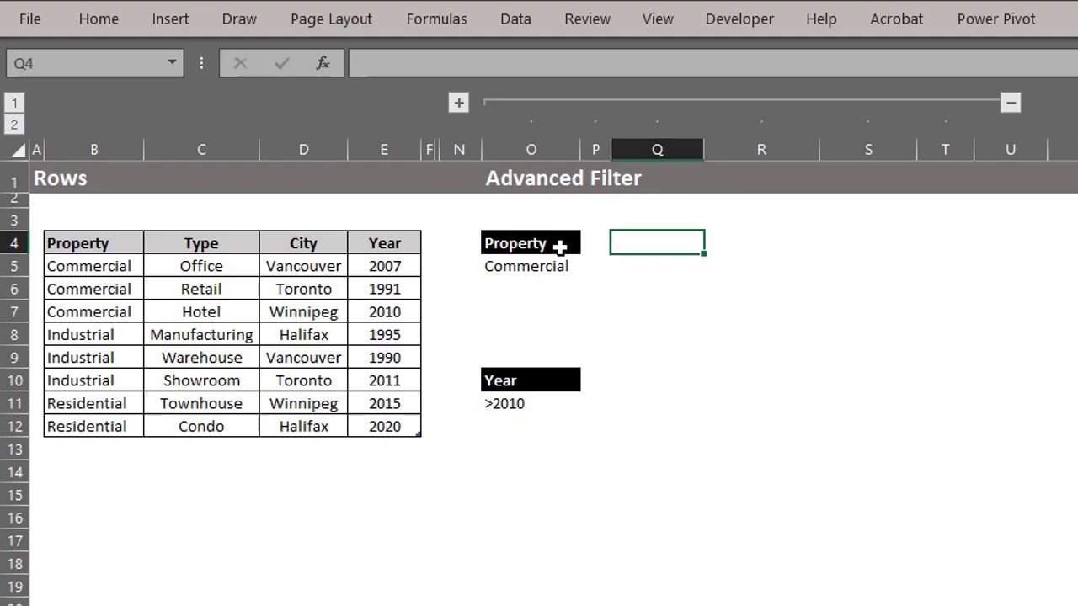
# - Advanced Filter the property table with criteria O4:O5, copying the Commercial rows to Q4
pyautogui.click(562, 263)
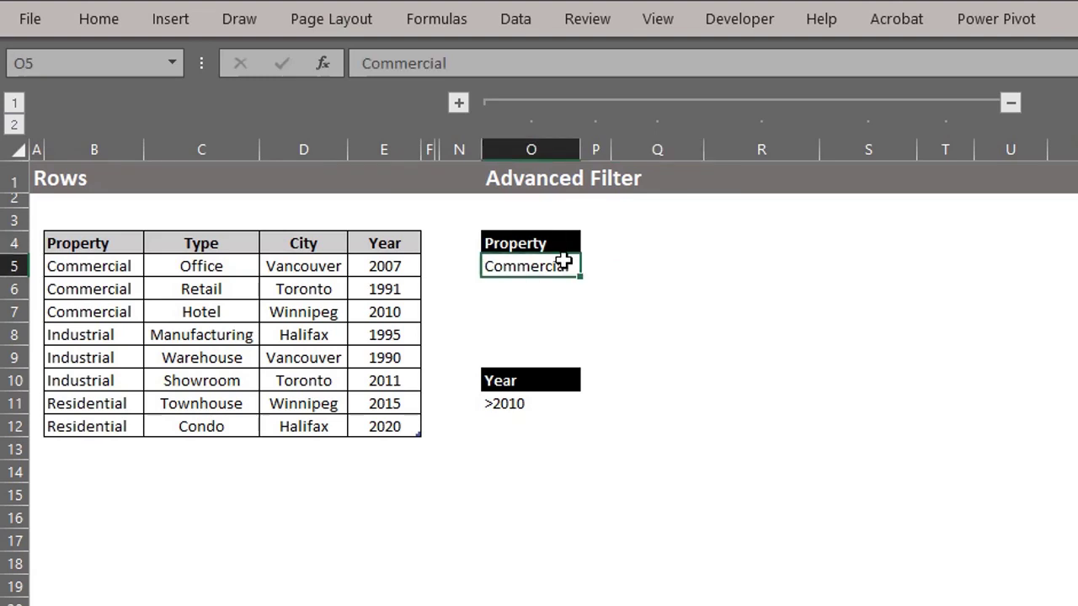
pyautogui.click(244, 354)
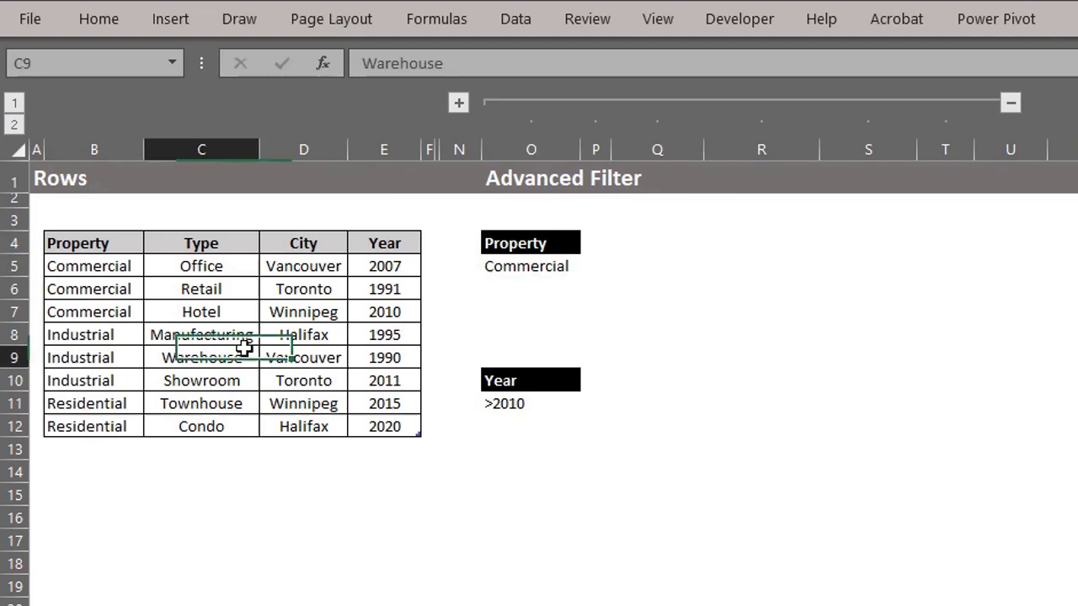
pyautogui.click(516, 20)
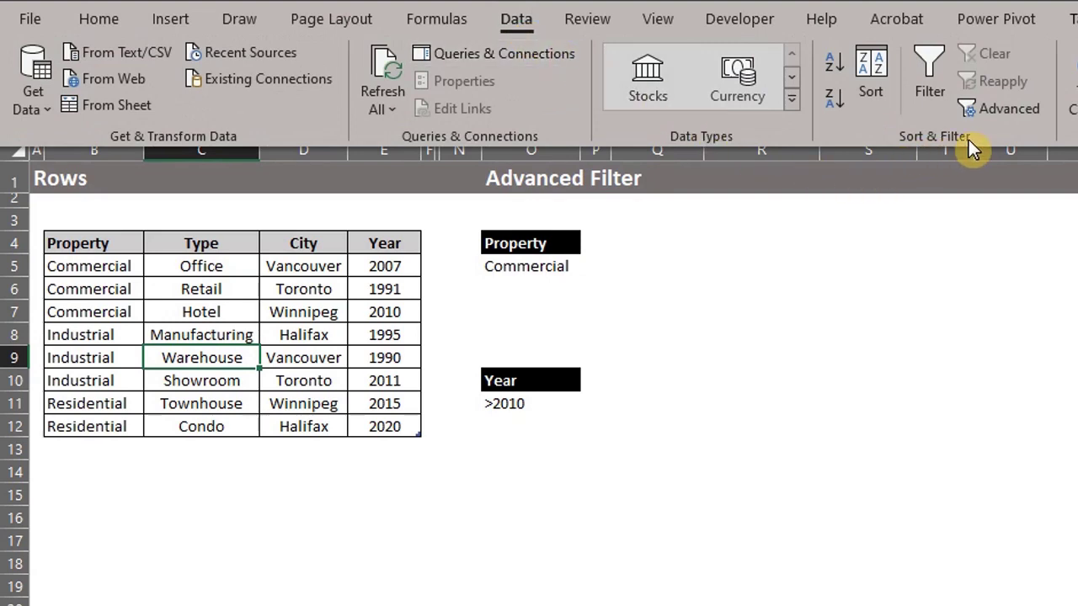
pyautogui.click(1006, 111)
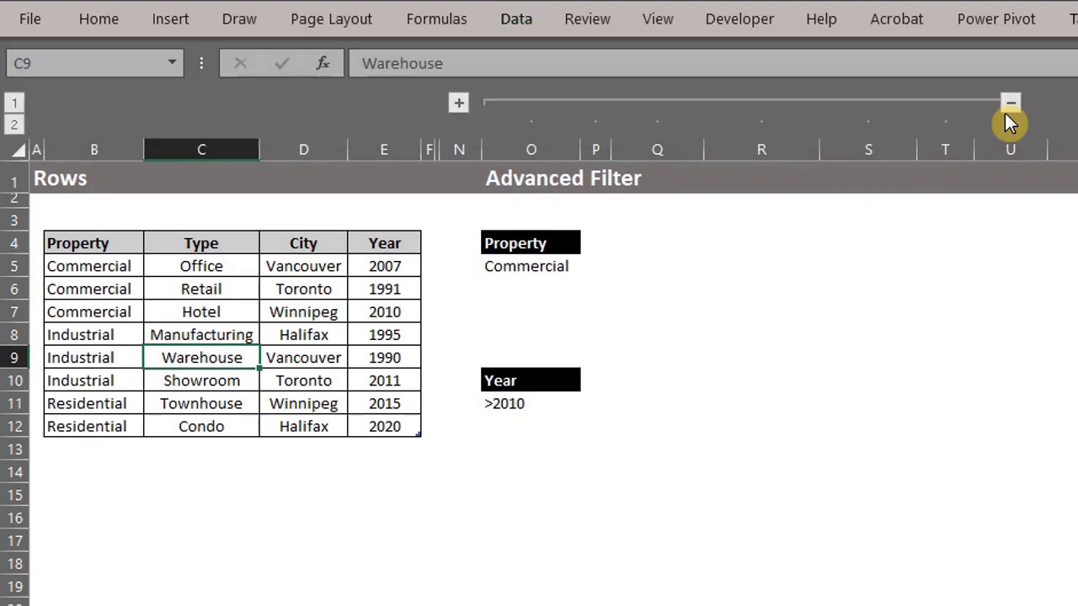
pyautogui.moveTo(820, 274); pyautogui.dragTo(819, 234)
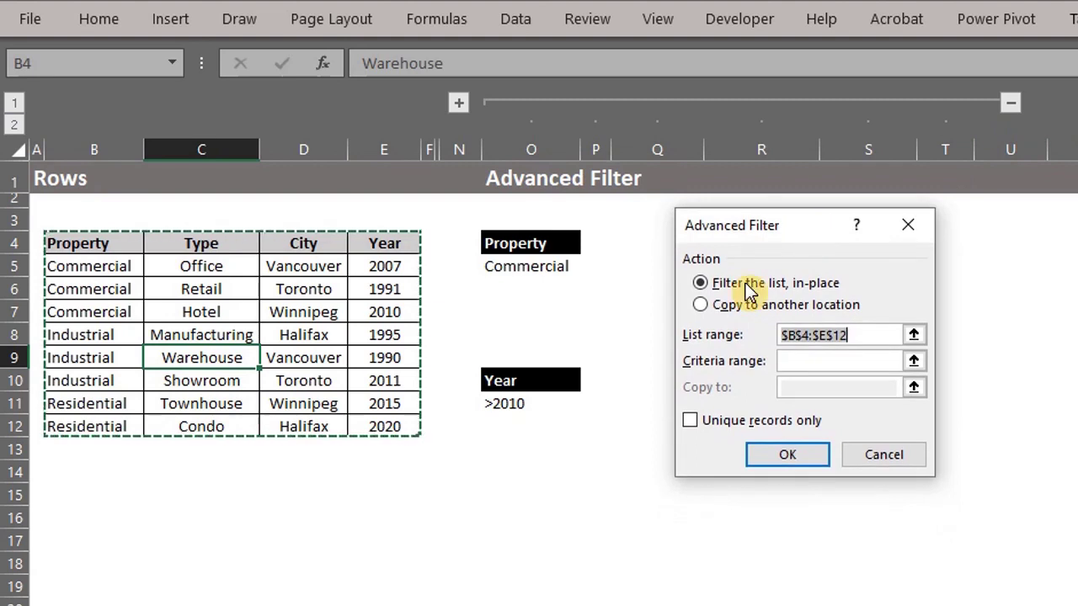
pyautogui.click(711, 314)
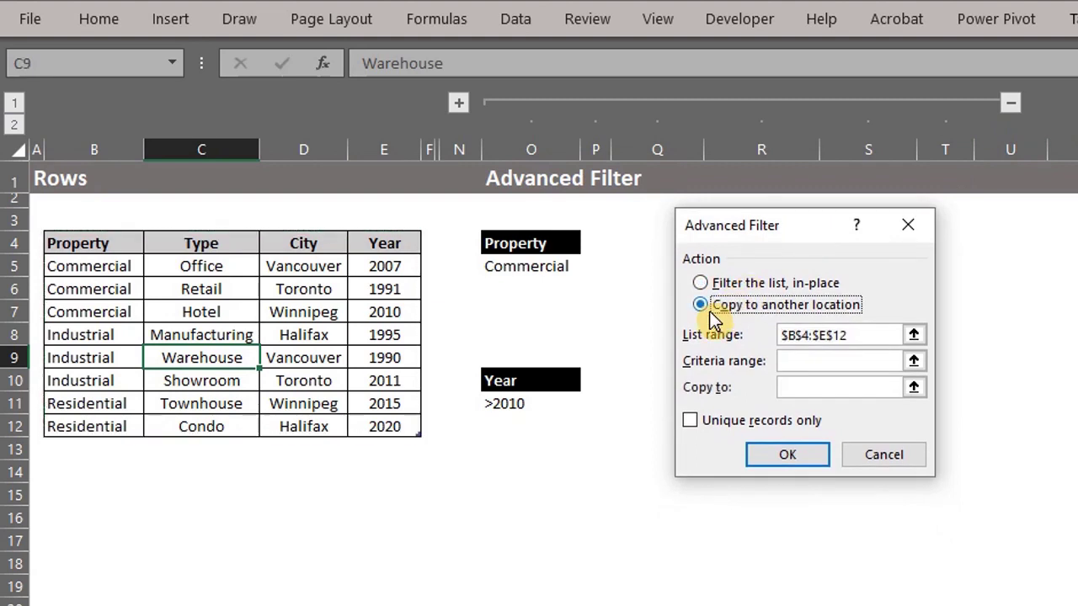
pyautogui.click(871, 336)
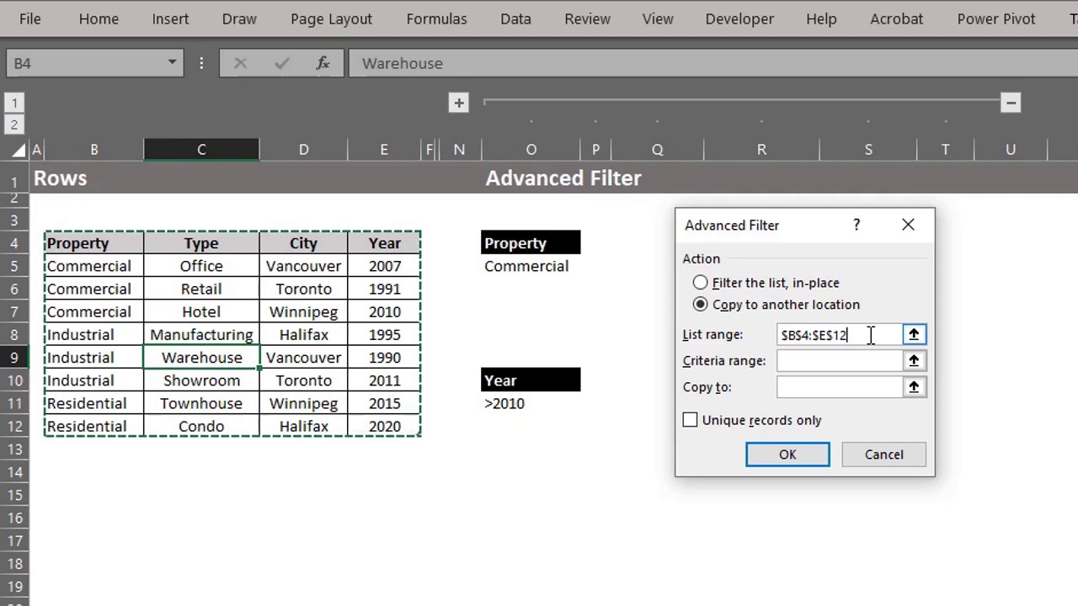
pyautogui.click(853, 359)
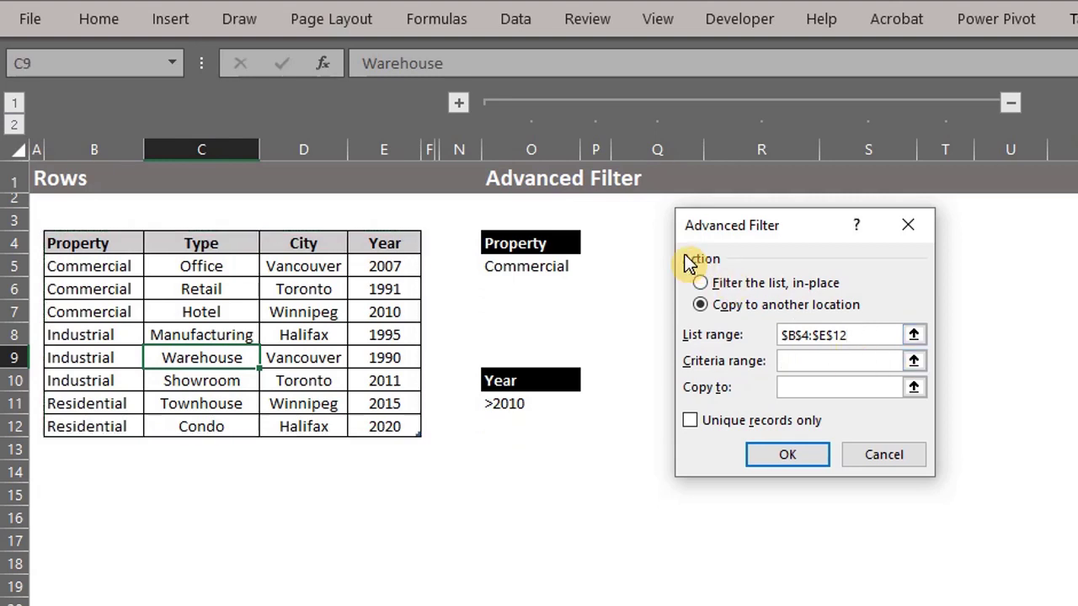
pyautogui.moveTo(553, 242); pyautogui.dragTo(551, 266)
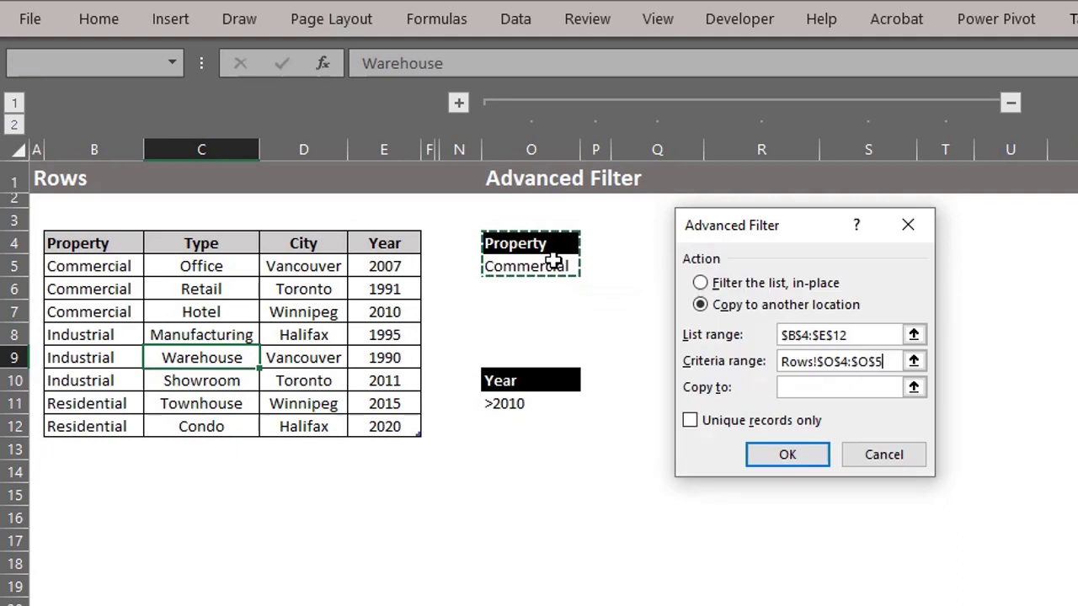
pyautogui.click(829, 389)
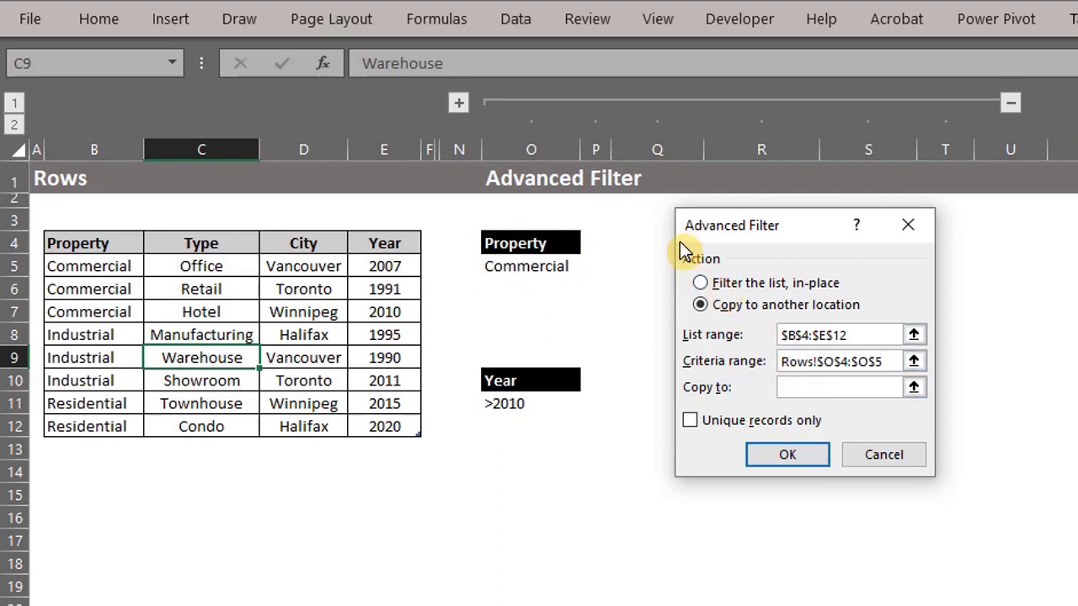
pyautogui.click(640, 241)
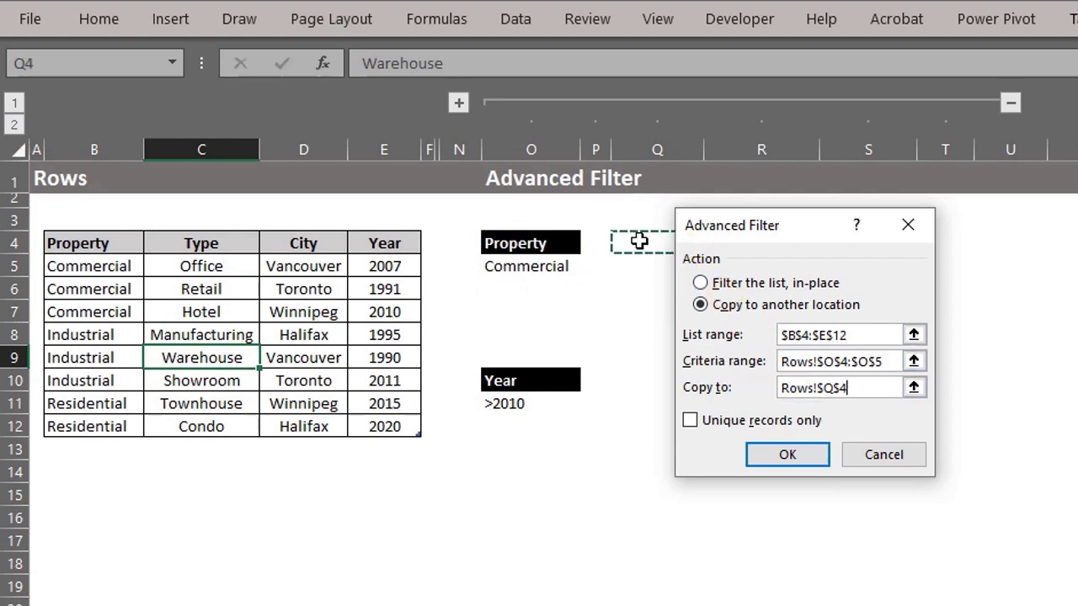
pyautogui.moveTo(690, 232); pyautogui.dragTo(724, 226)
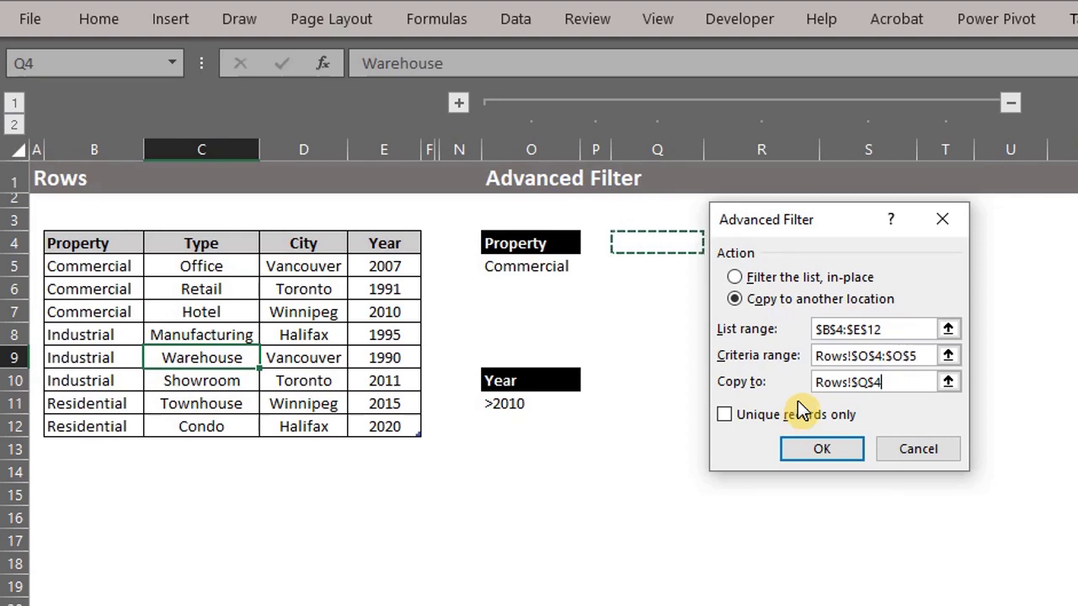
pyautogui.click(832, 446)
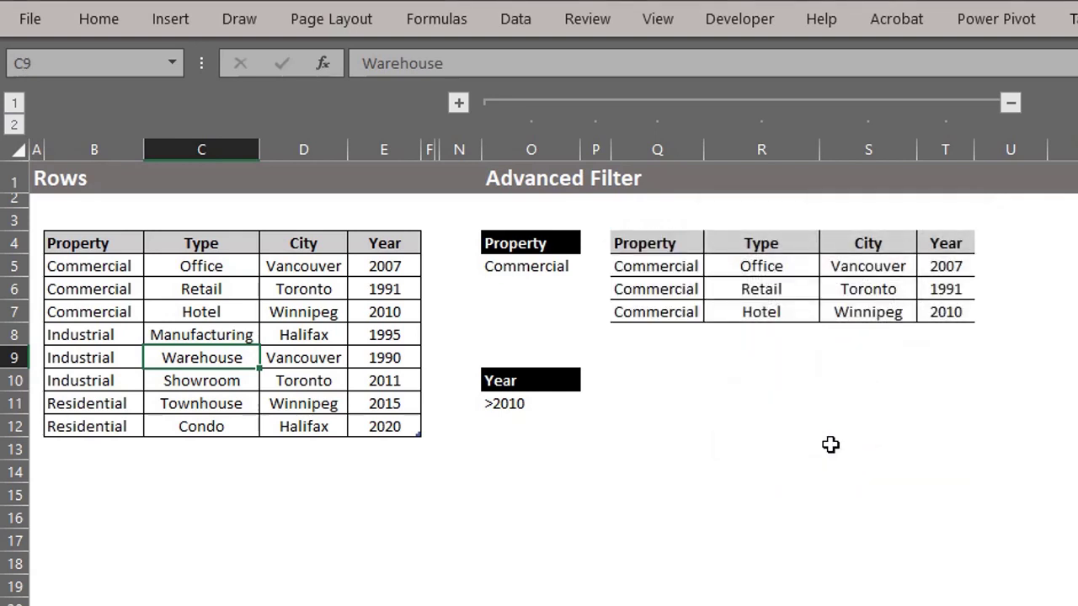
# - Copy the Type header from C4 into Q10
pyautogui.click(224, 245)
pyautogui.hotkey('ctrl', 'c')
pyautogui.click(672, 373)
pyautogui.hotkey('ctrl', 'v')
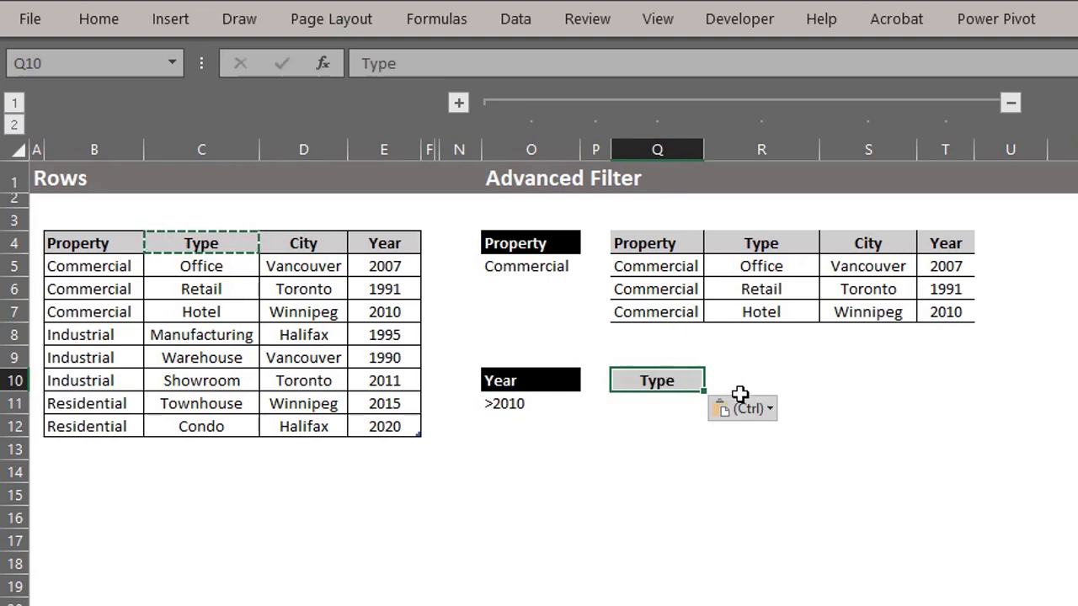
pyautogui.press('Escape')
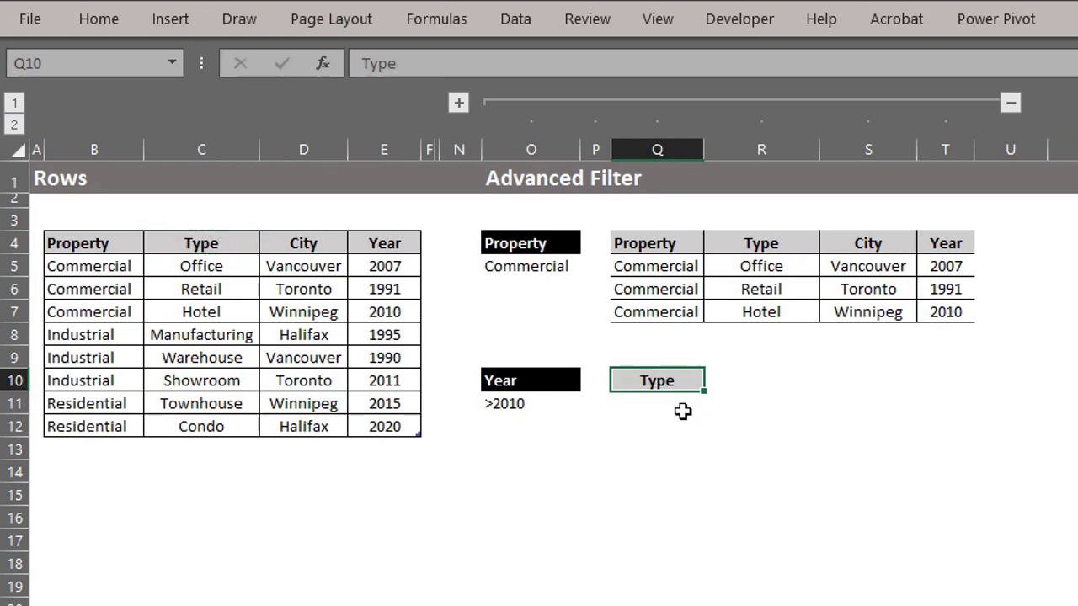
# - Select the >2010 criterion in O11 and bring up Advanced Filter again
pyautogui.click(560, 402)
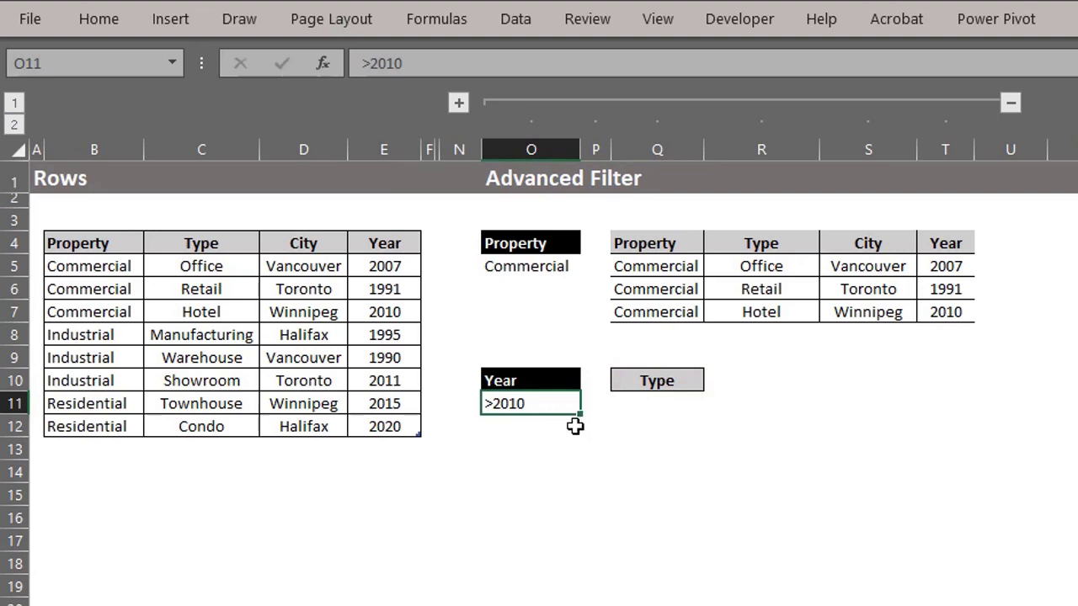
pyautogui.click(513, 27)
pyautogui.click(993, 108)
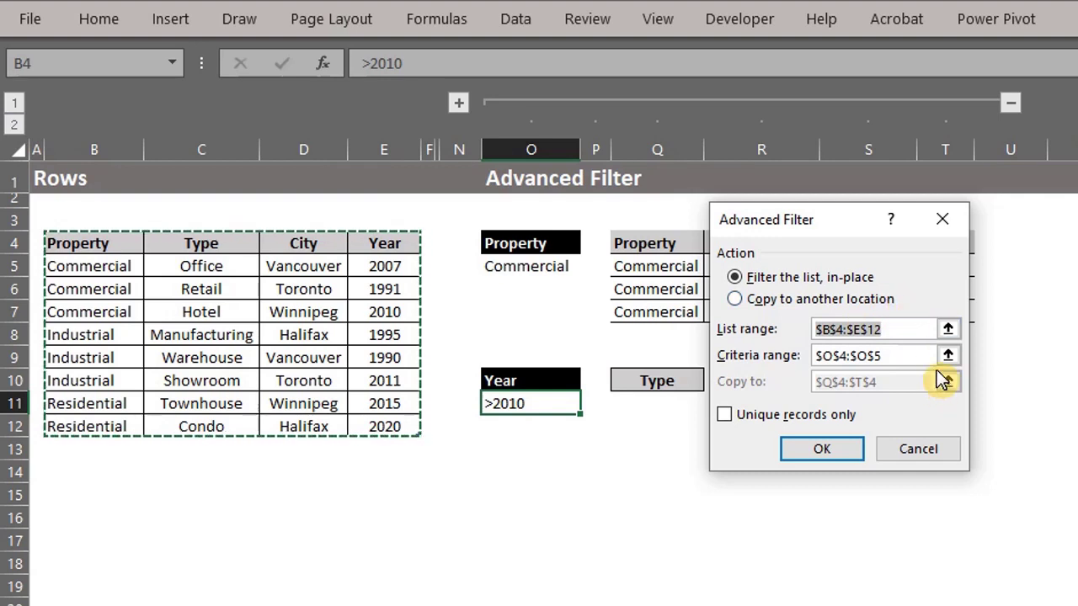
pyautogui.press('Escape')
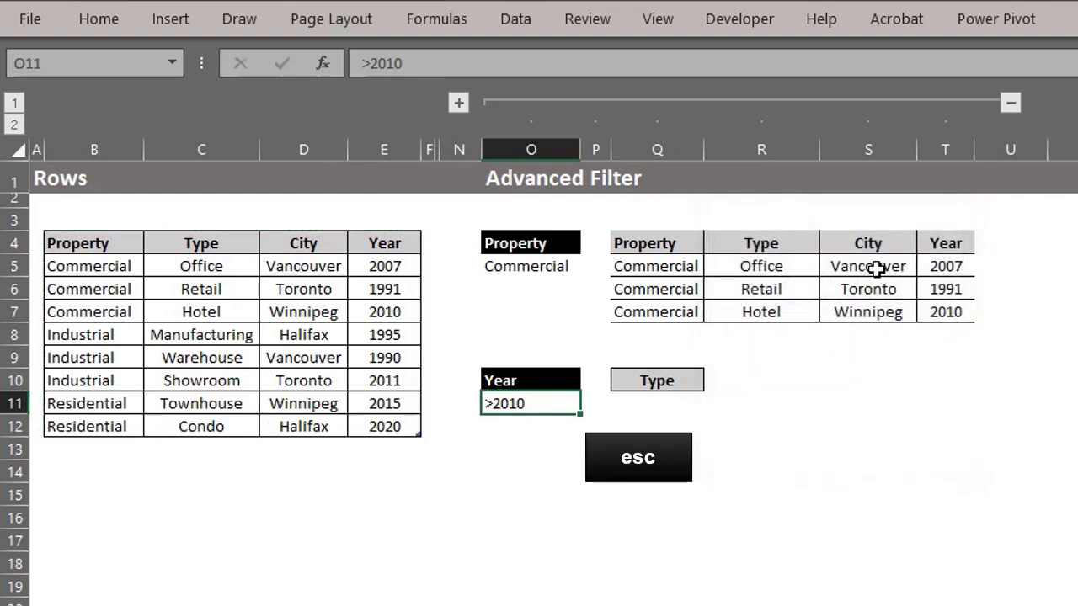
pyautogui.click(436, 19)
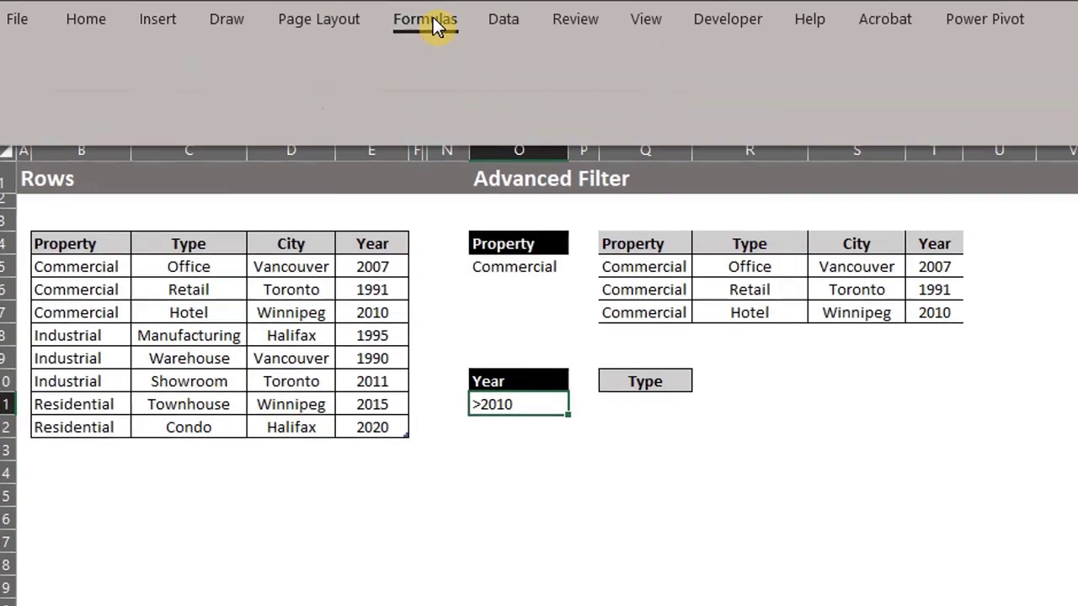
pyautogui.hotkey('ctrl', 'F3')
pyautogui.click(599, 67)
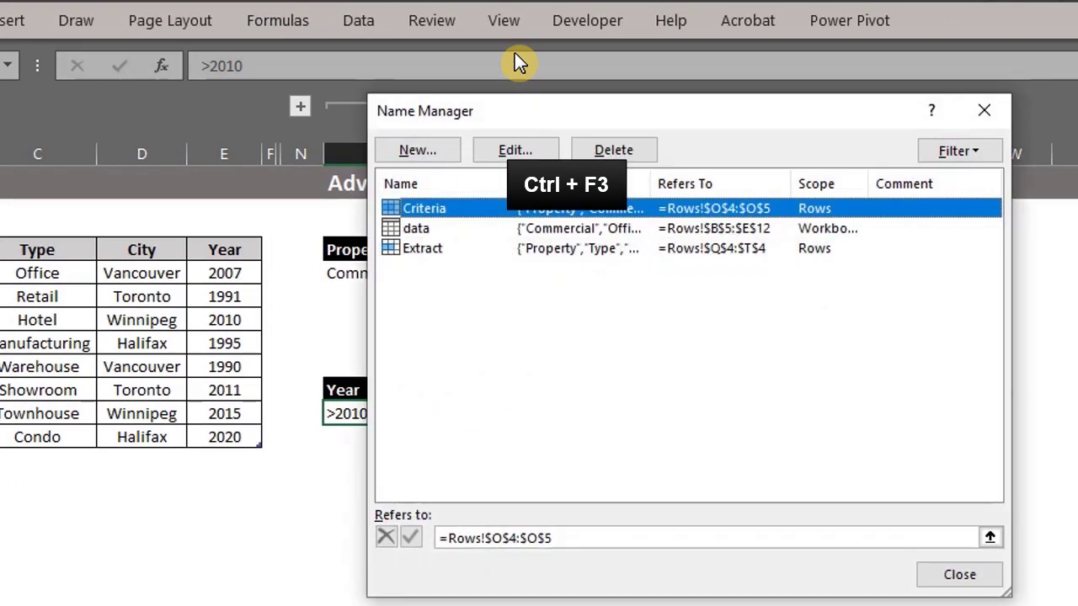
pyautogui.click(461, 251)
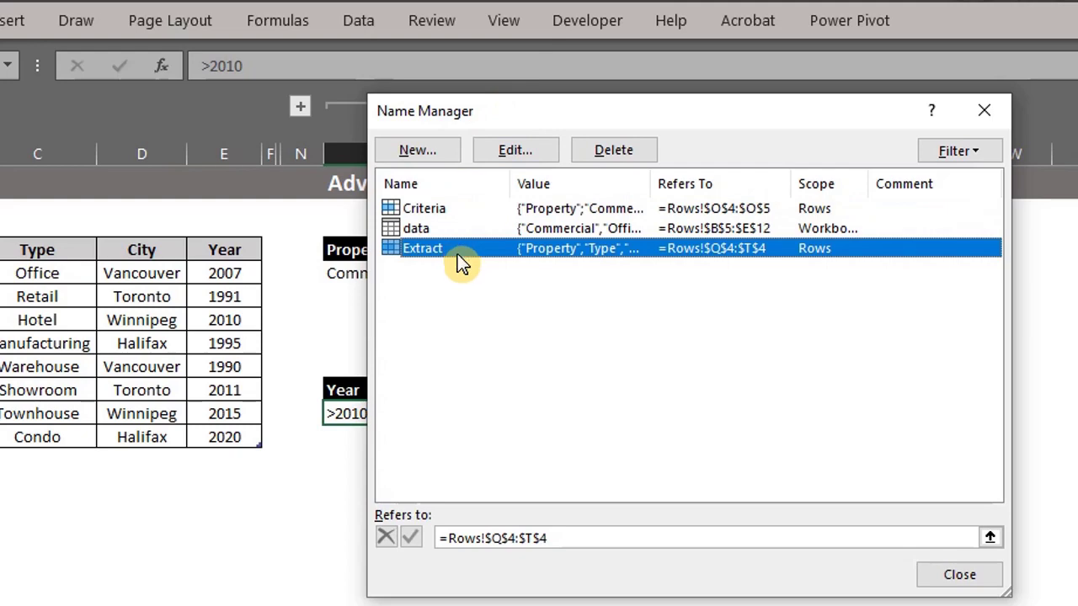
pyautogui.press('Escape')
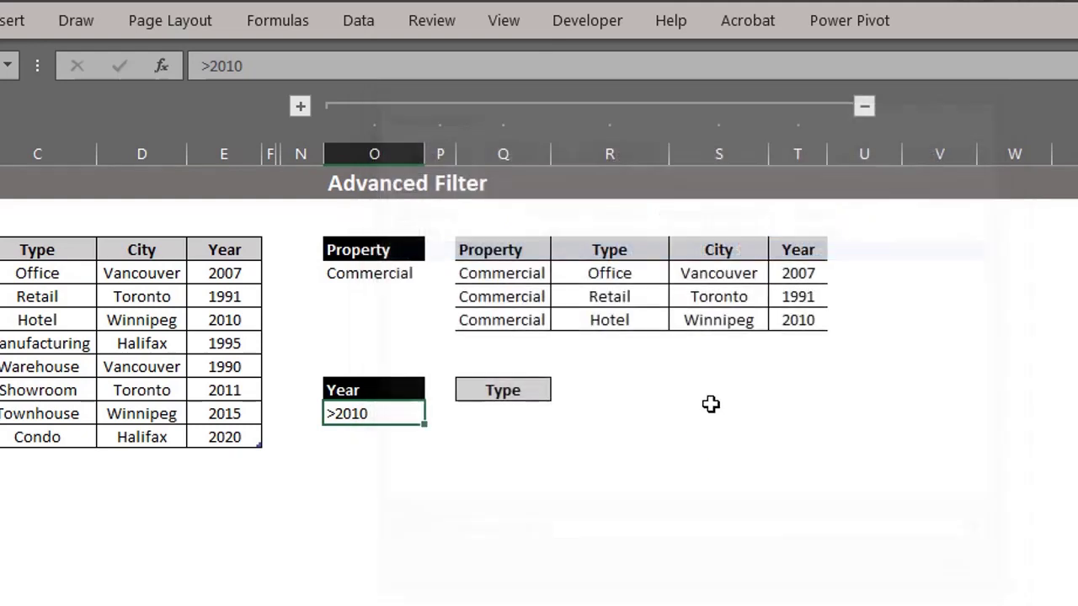
# - Advanced Filter with criteria O10:O11, copying Showroom, Townhouse and Condo to Q10
pyautogui.press('Right')
pyautogui.press('Right')
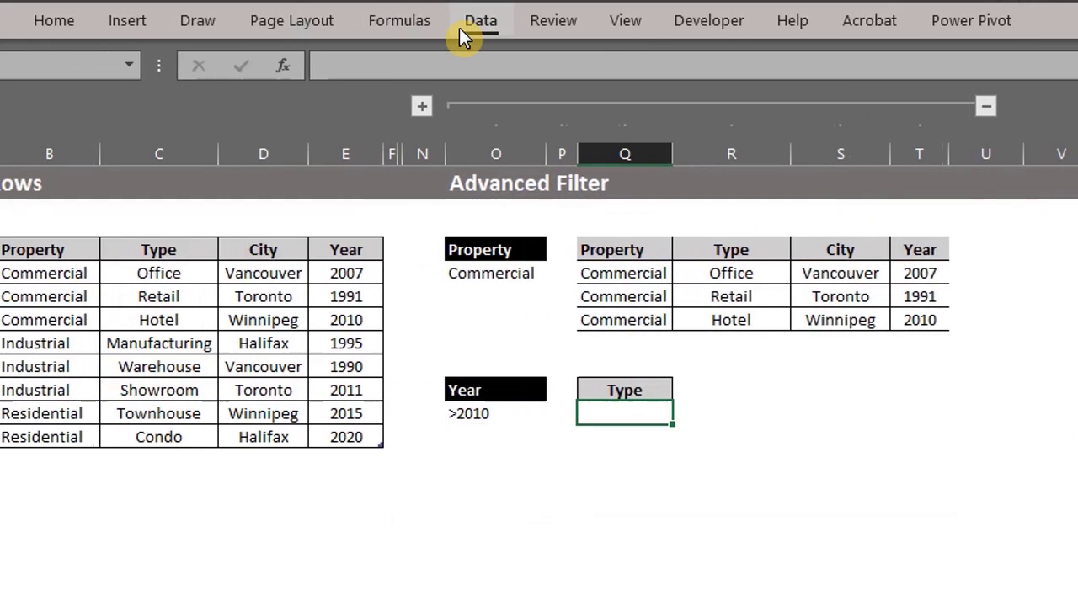
pyautogui.click(468, 25)
pyautogui.click(1029, 110)
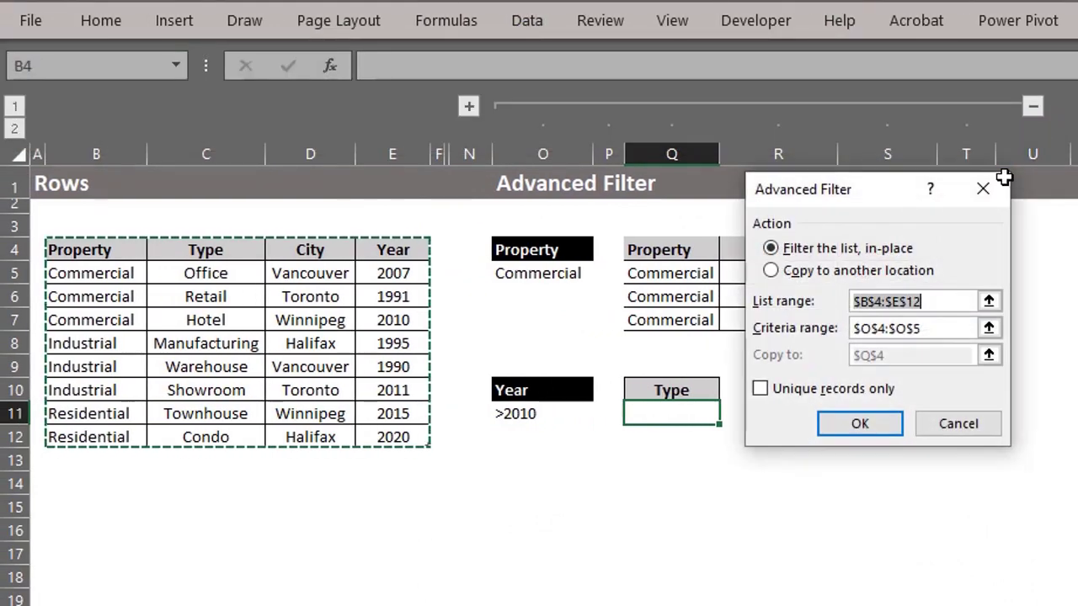
pyautogui.click(793, 271)
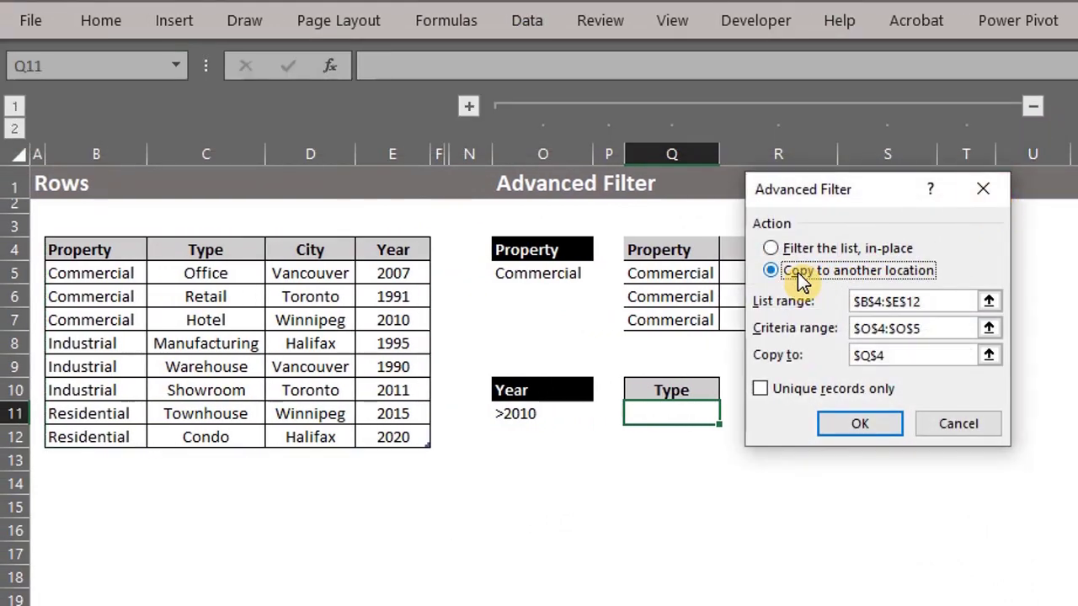
pyautogui.click(928, 301)
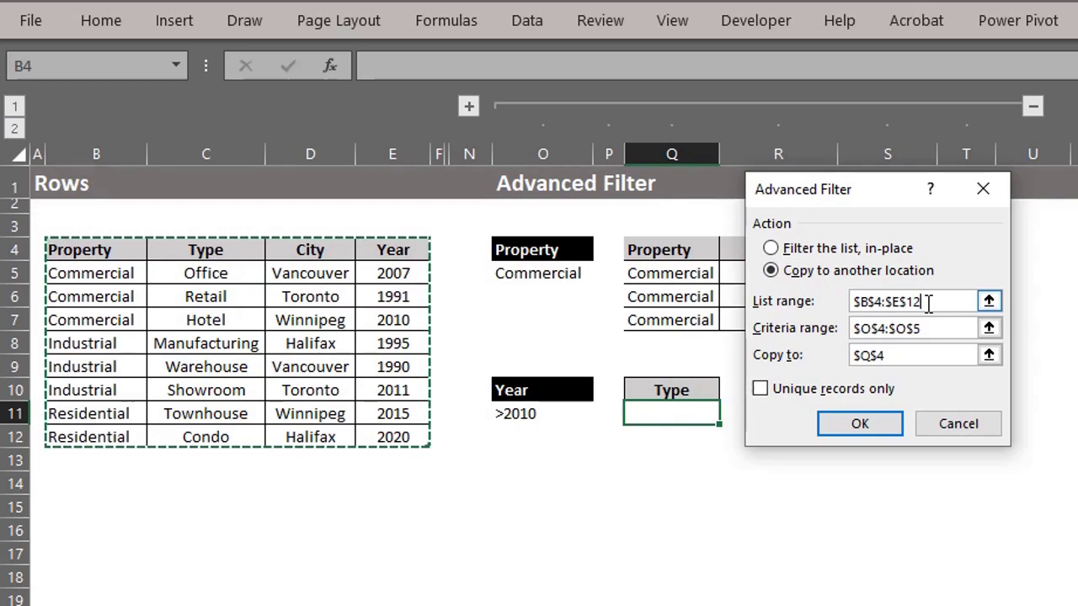
pyautogui.click(914, 329)
pyautogui.moveTo(515, 390); pyautogui.dragTo(543, 414)
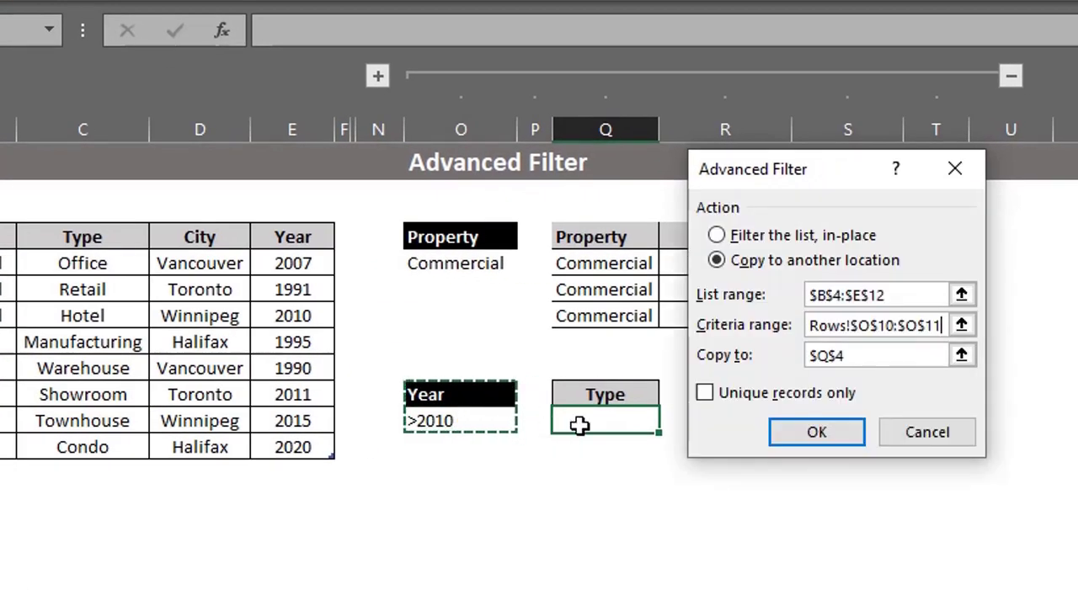
pyautogui.click(854, 356)
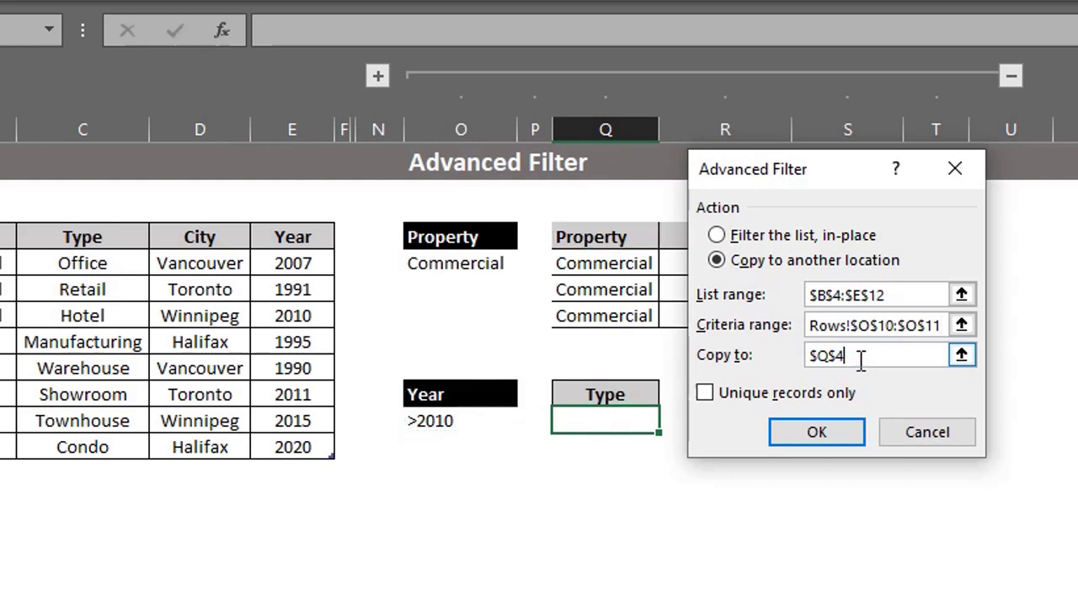
pyautogui.press('BackSpace')
pyautogui.press('BackSpace')
pyautogui.press('BackSpace')
pyautogui.press('BackSpace')
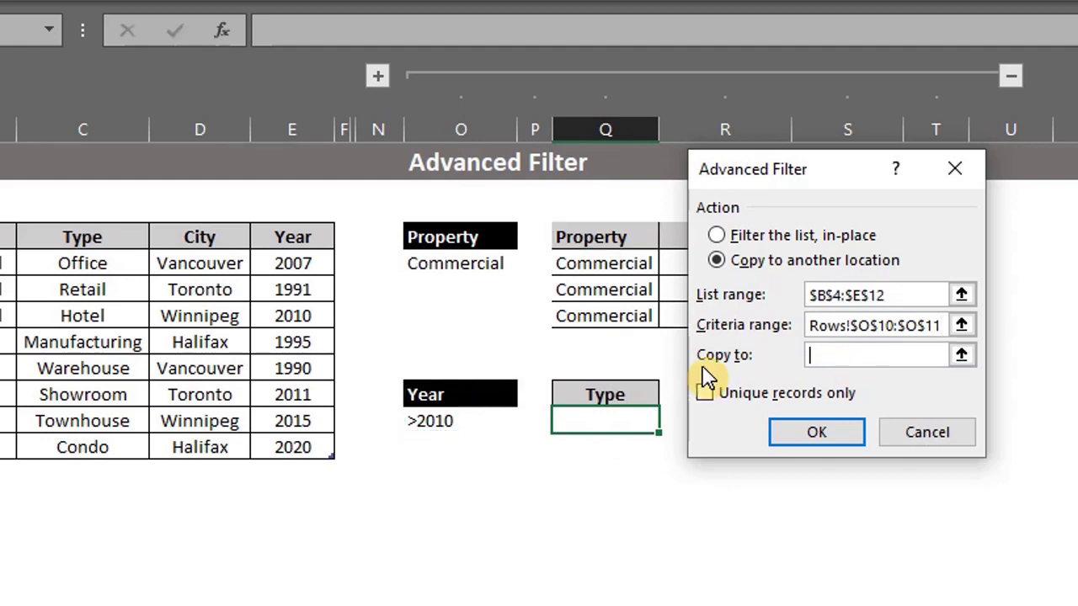
pyautogui.click(600, 395)
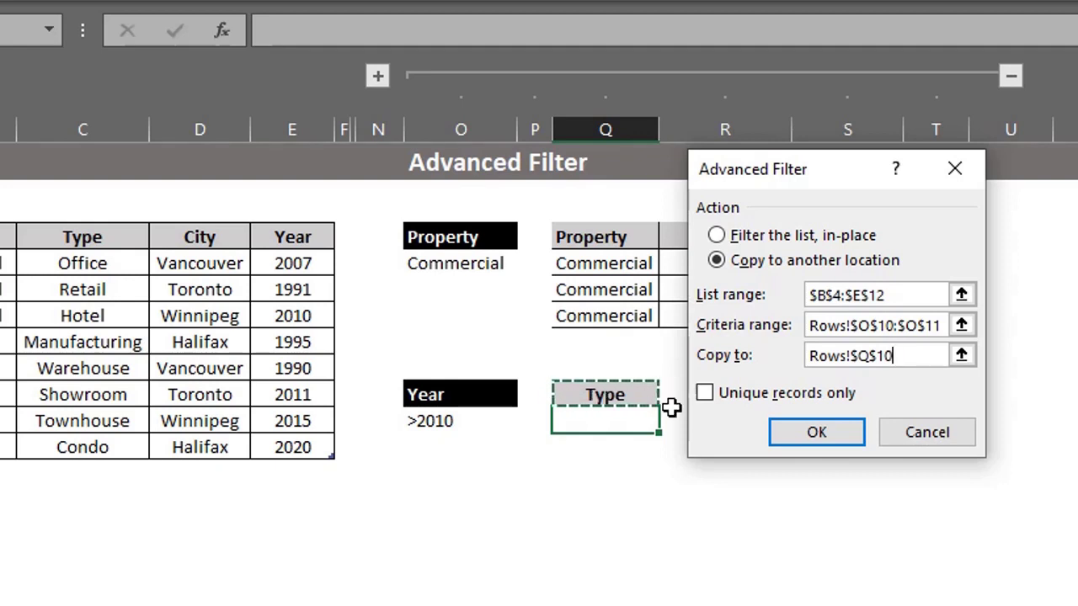
pyautogui.click(802, 439)
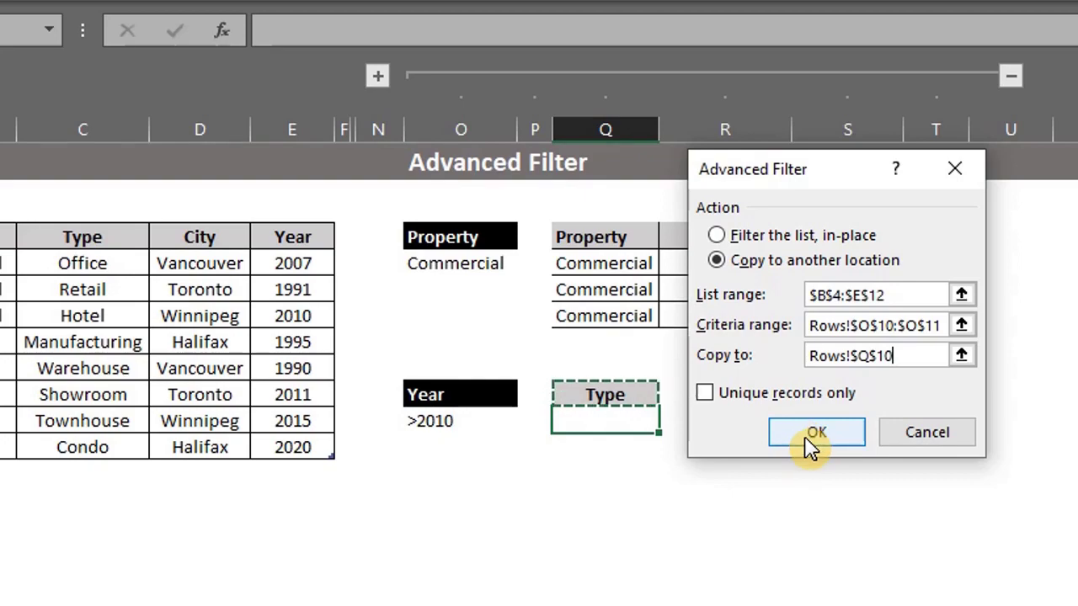
pyautogui.click(822, 427)
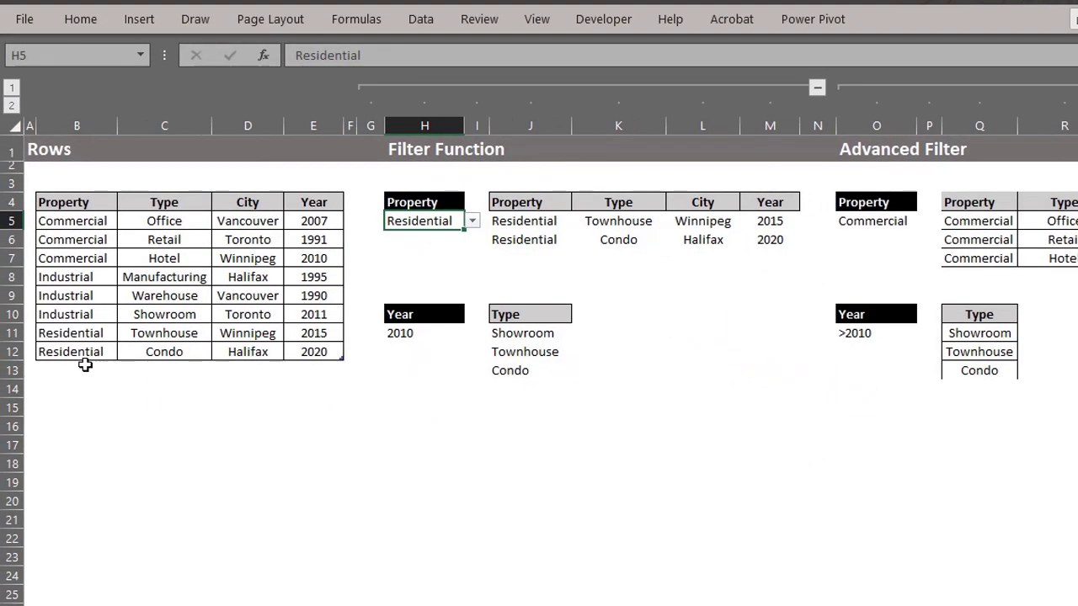
# - Paste the Residential, Single-family, Vancouver, 2013 row into B13 below the table
pyautogui.click(85, 365)
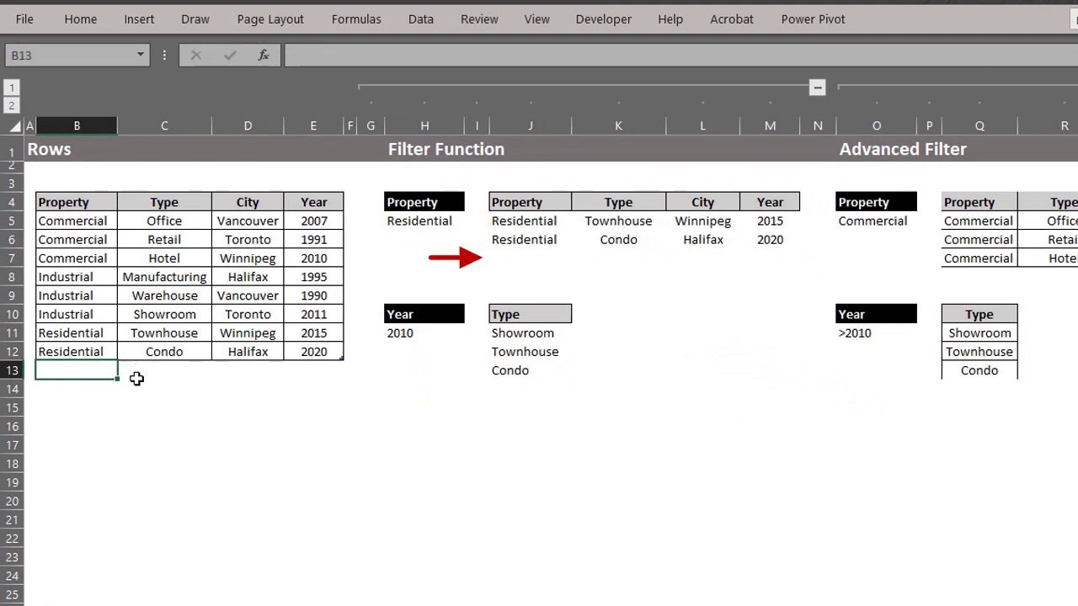
pyautogui.hotkey('ctrl', 'v')
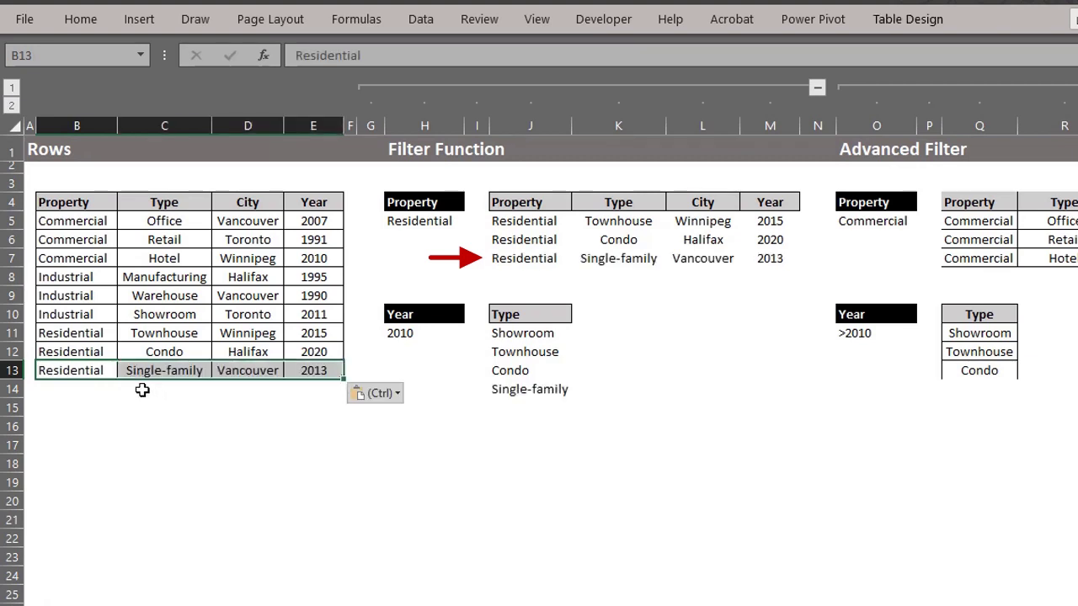
pyautogui.click(110, 391)
pyautogui.press('Escape')
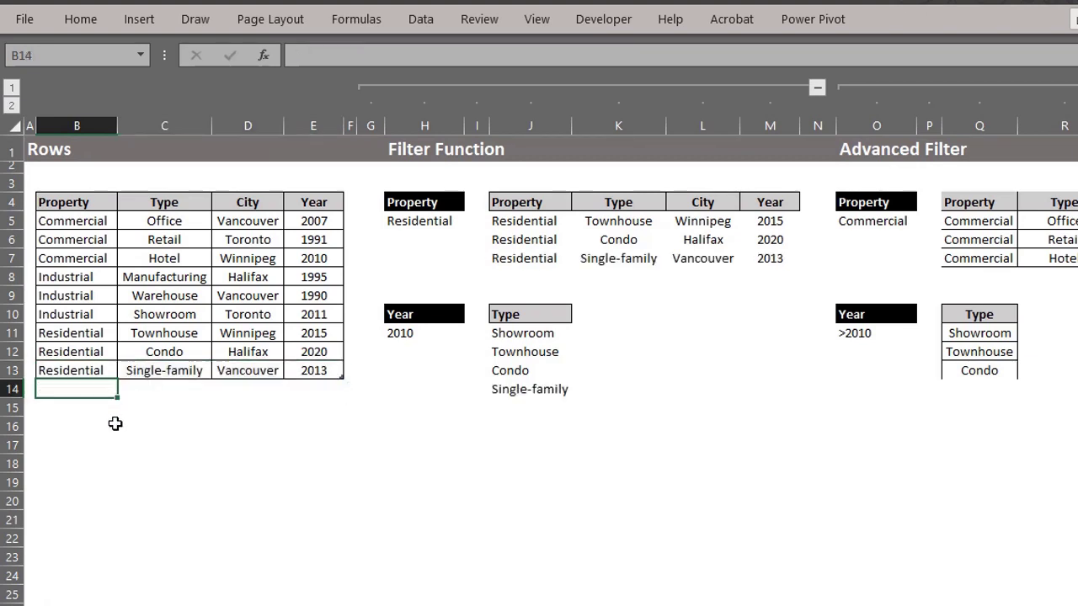